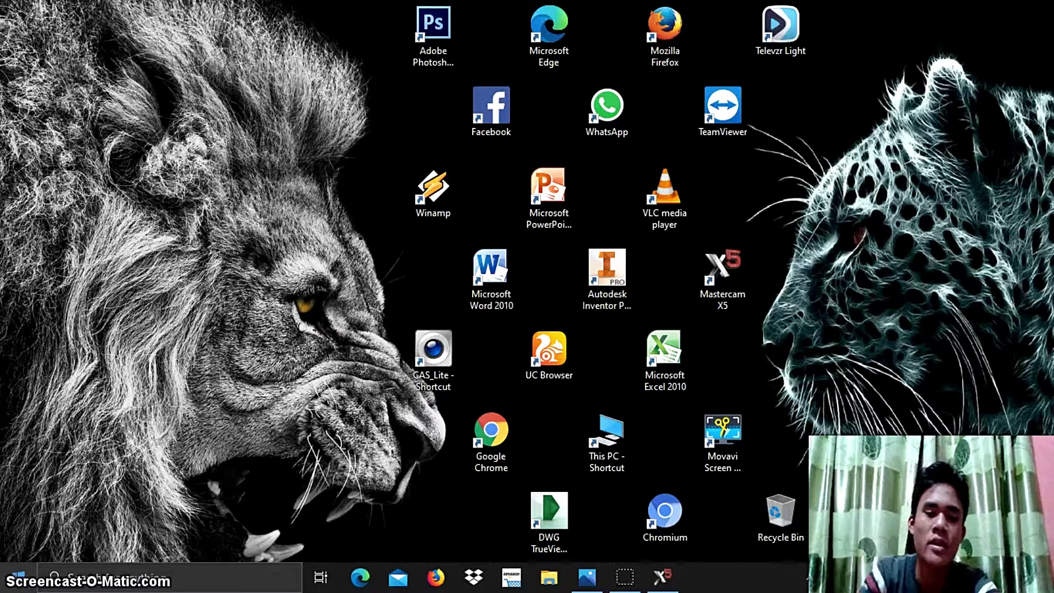
Examine the dimensions in the LATIHAN 3 drawing in Photos and switch to Mastercam Design X5.
click(632, 585)
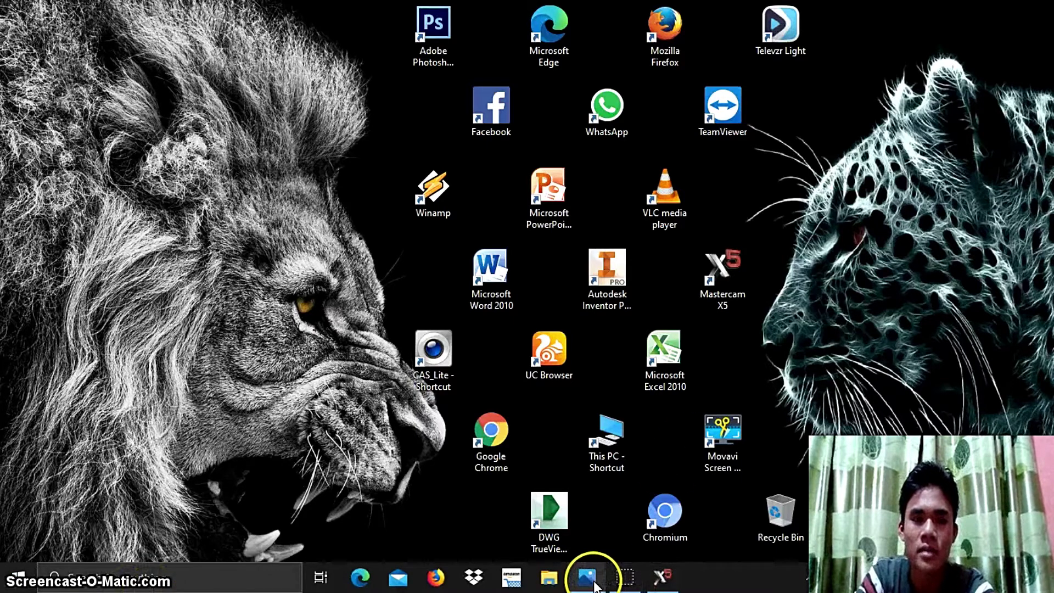
click(598, 581)
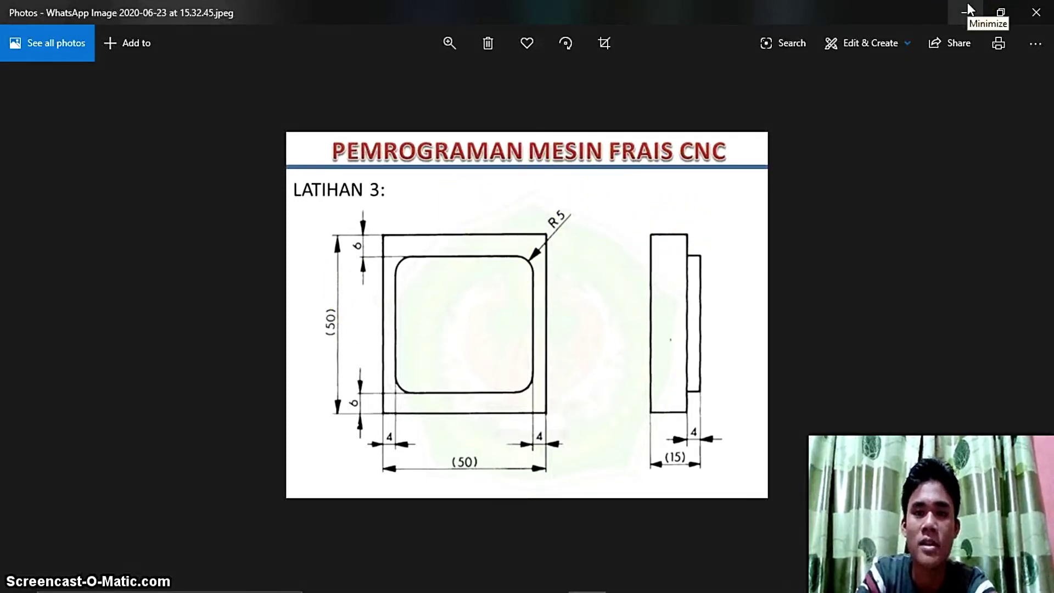
mouse_move(292, 585)
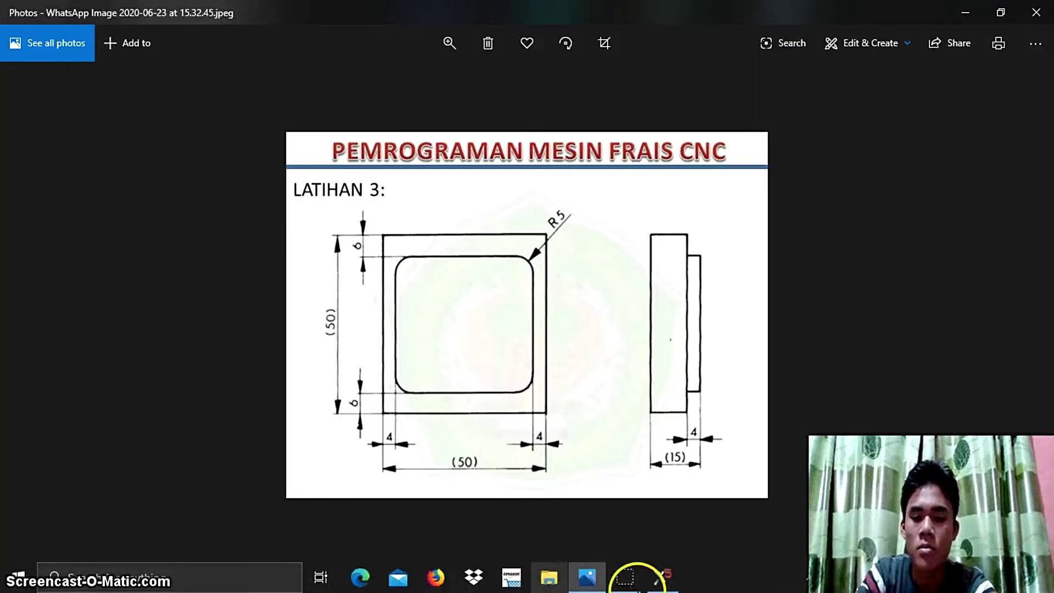
click(667, 577)
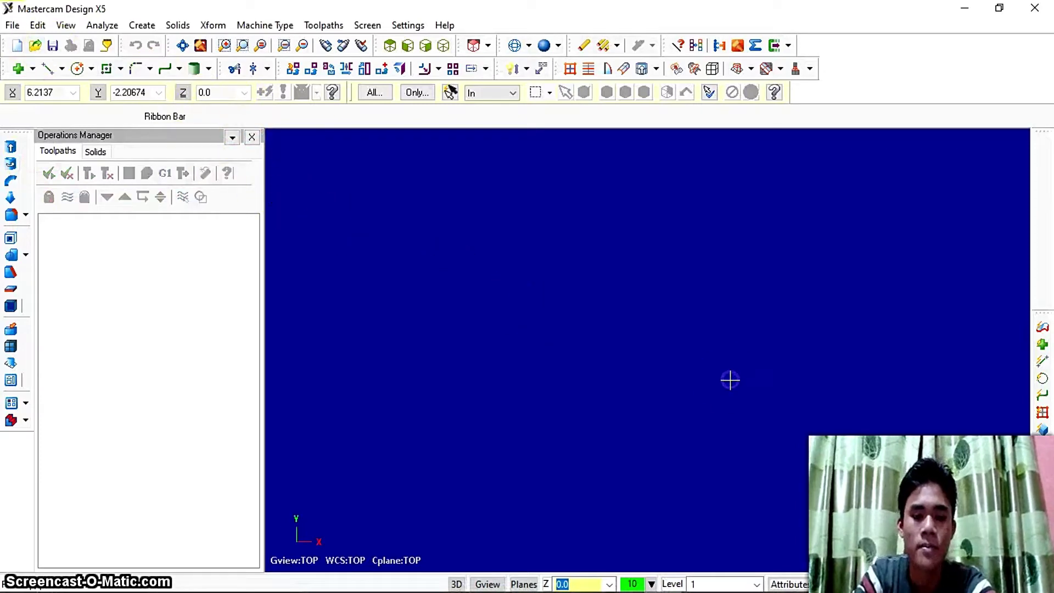
click(799, 403)
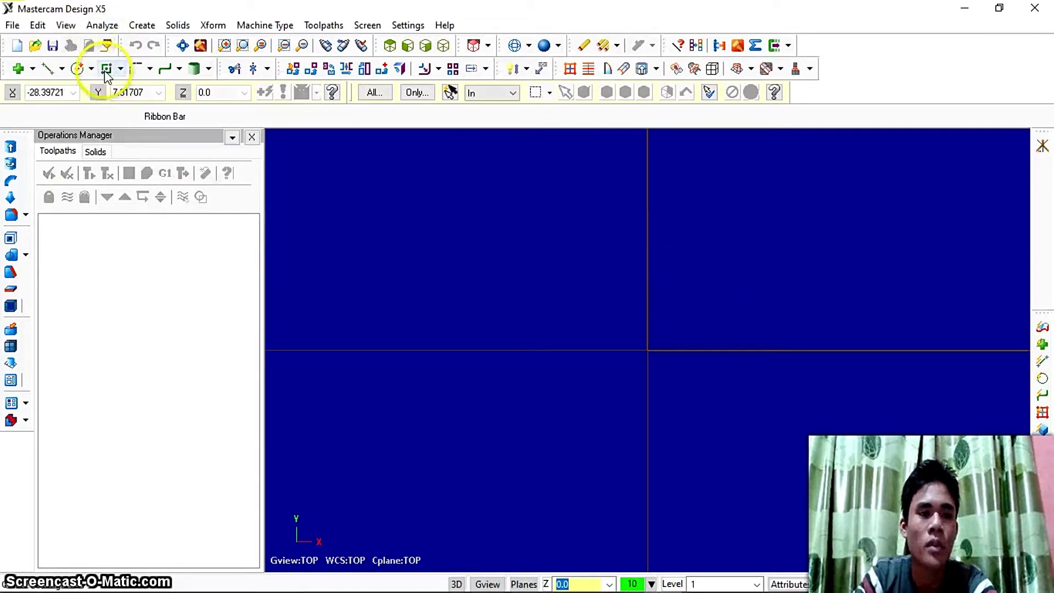
Draw the part's outer rectangle anchored to its center at the origin, with width 50 and height 50.
key(alt+Tab)
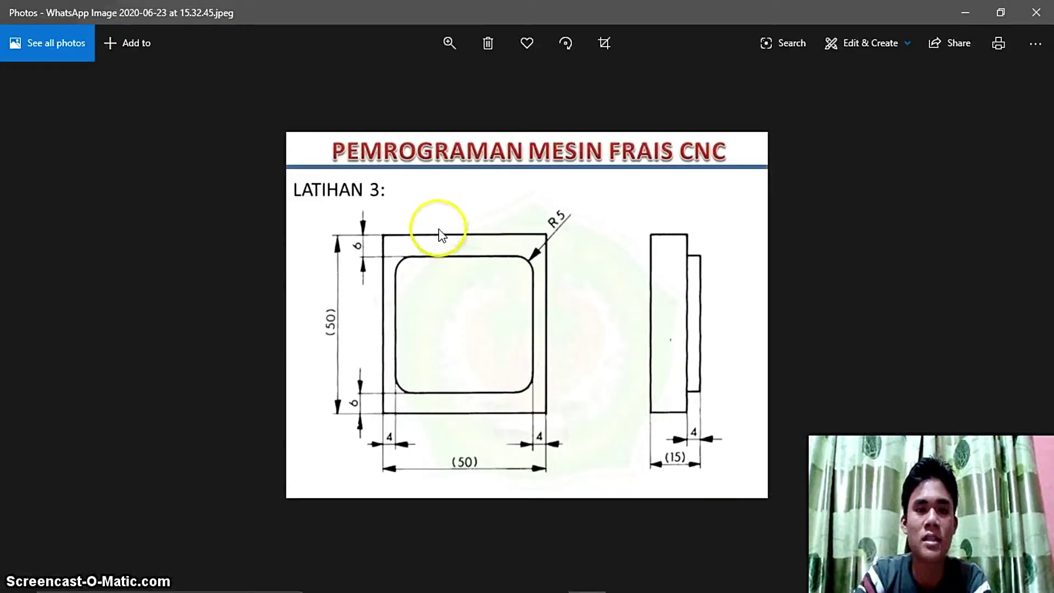
key(alt+Tab)
click(106, 70)
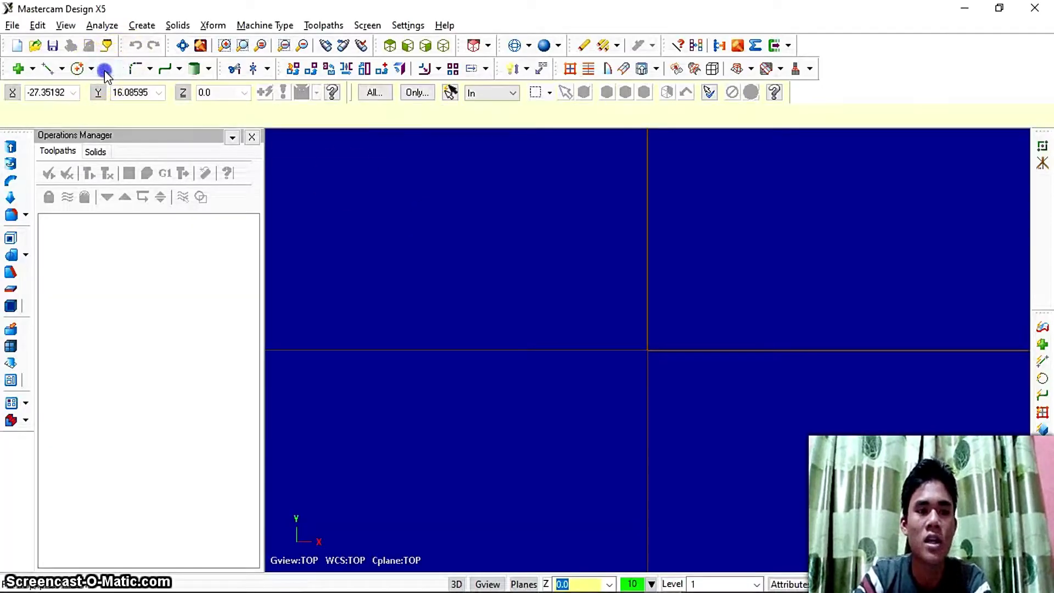
click(582, 117)
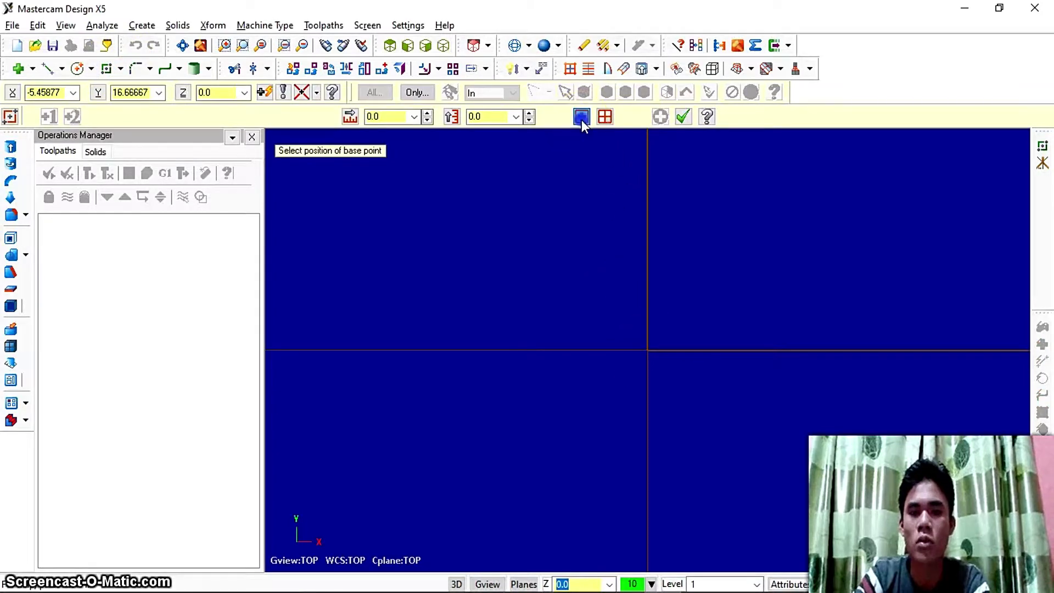
click(649, 350)
click(540, 220)
click(378, 117)
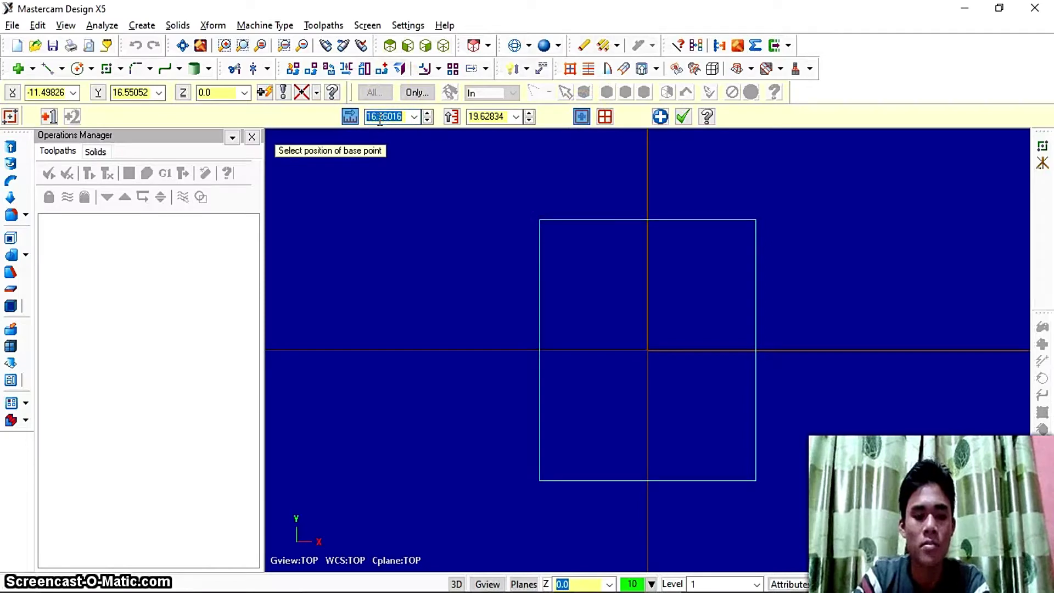
text(5)
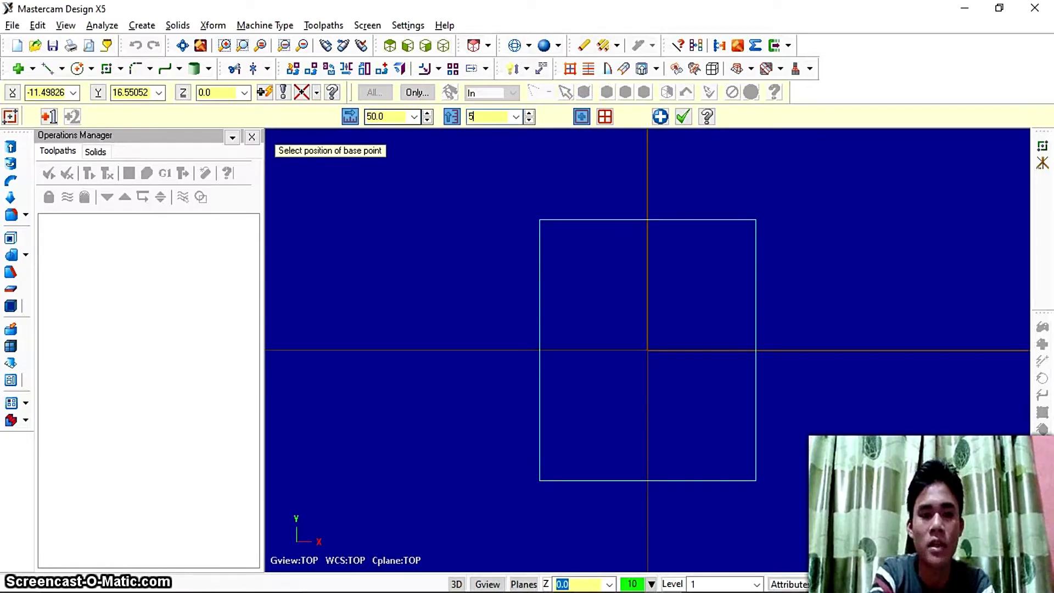
key(Return)
scroll(648, 365, down, 4)
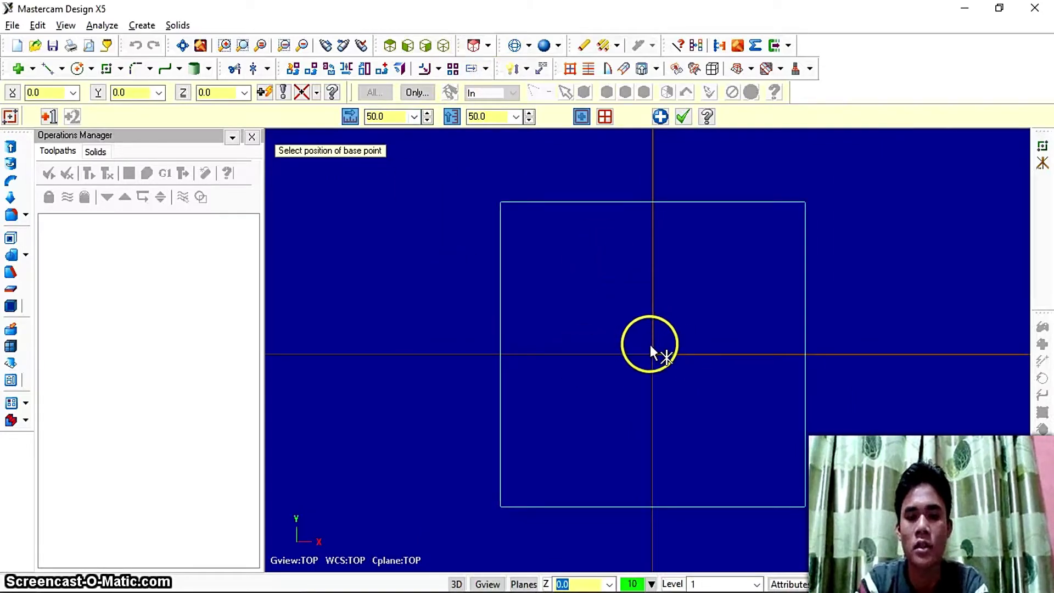
Draw the inner rectangle centered on the origin, with width 42 and height 38.
key(alt+Tab)
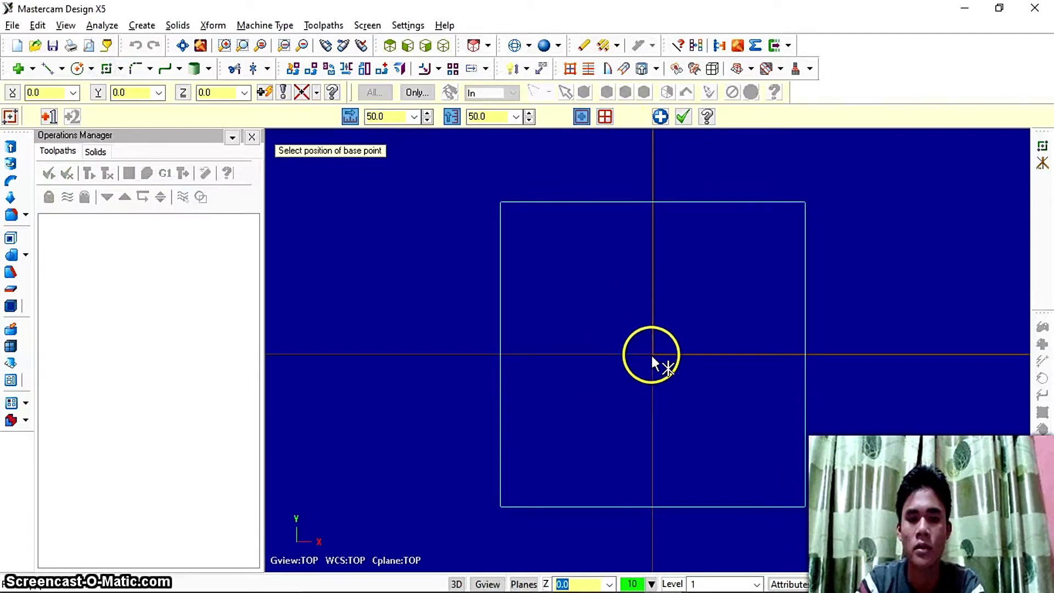
click(653, 354)
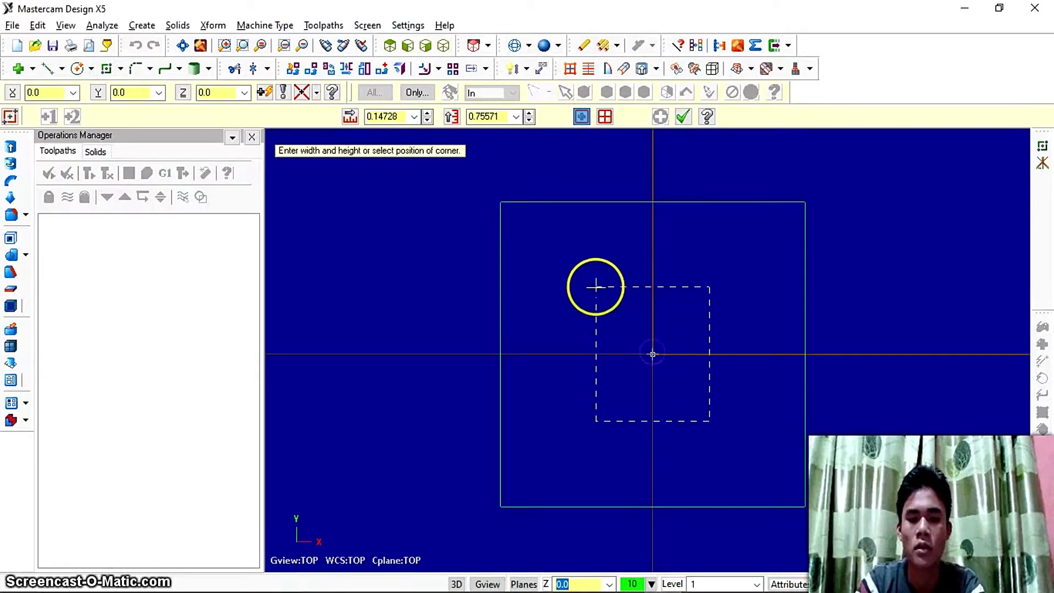
click(552, 256)
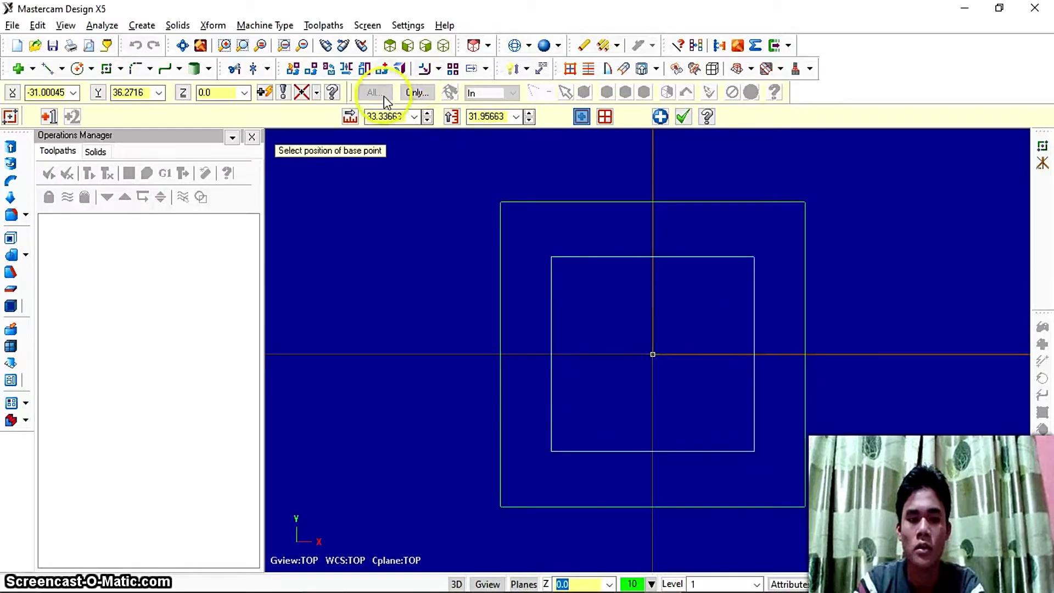
click(390, 115)
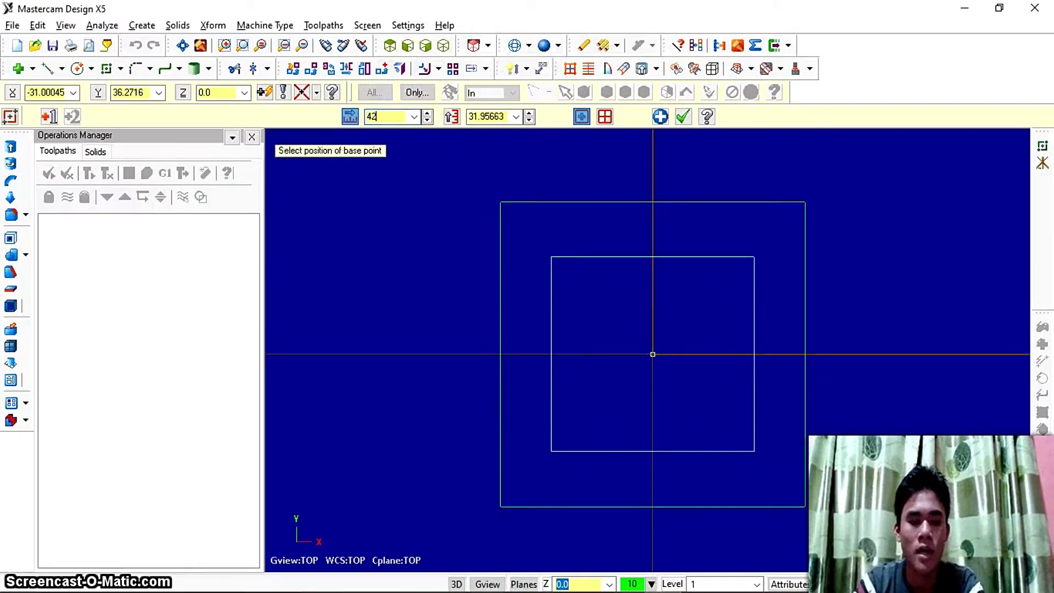
click(389, 116)
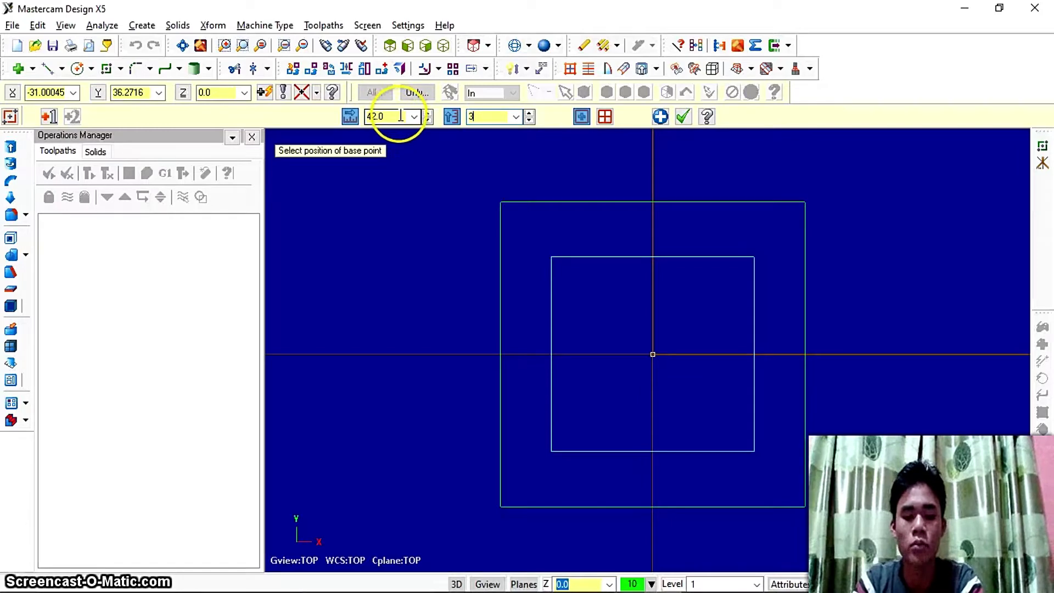
click(439, 130)
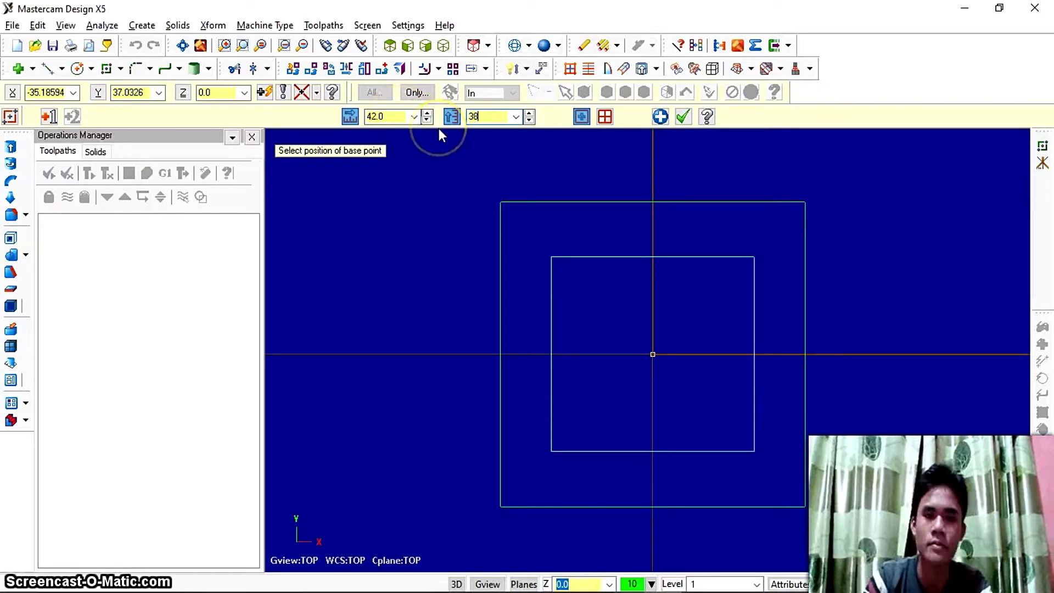
key(Return)
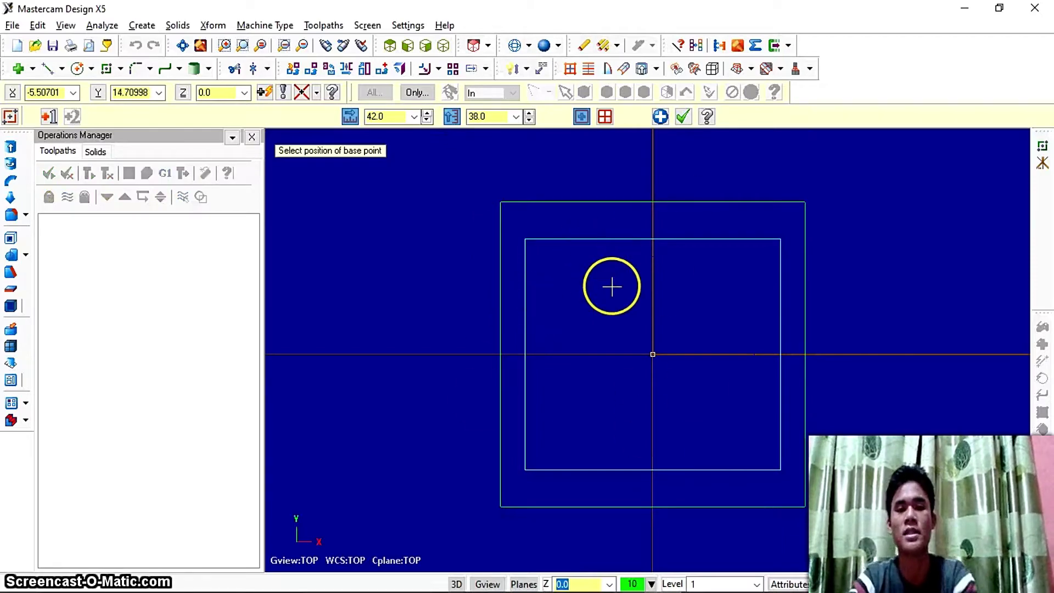
Fillet all corners of the inner rectangle as a chain with radius 5.
click(150, 68)
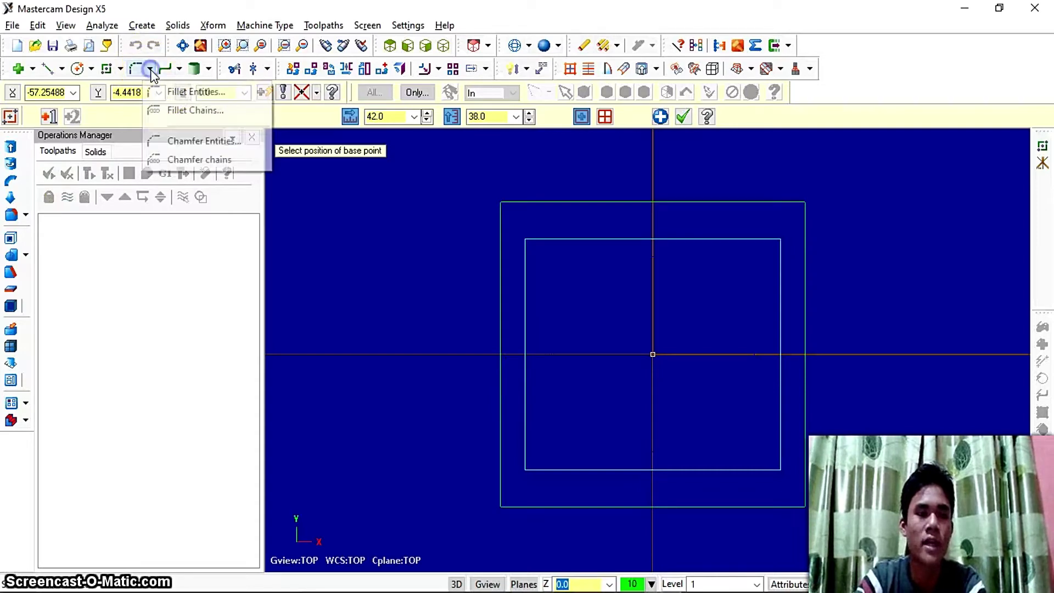
click(173, 112)
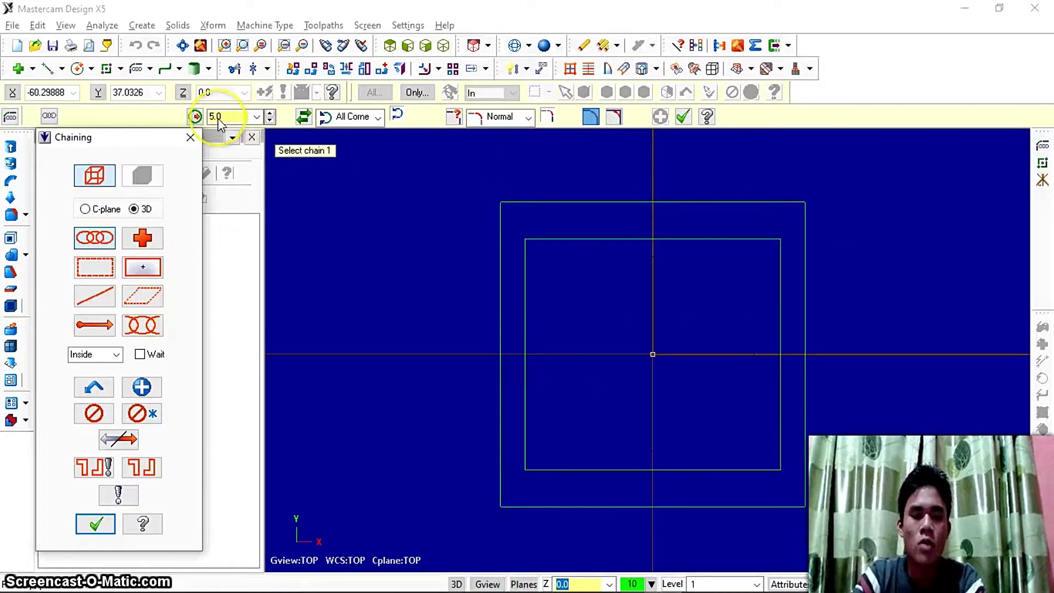
key(alt+Tab)
key(alt+Tab)
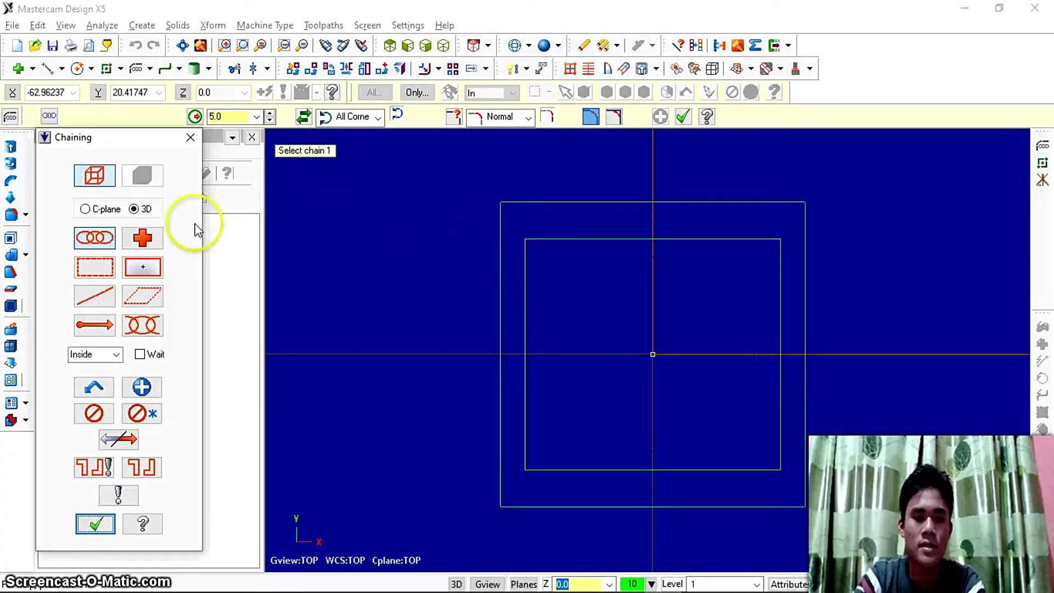
click(567, 240)
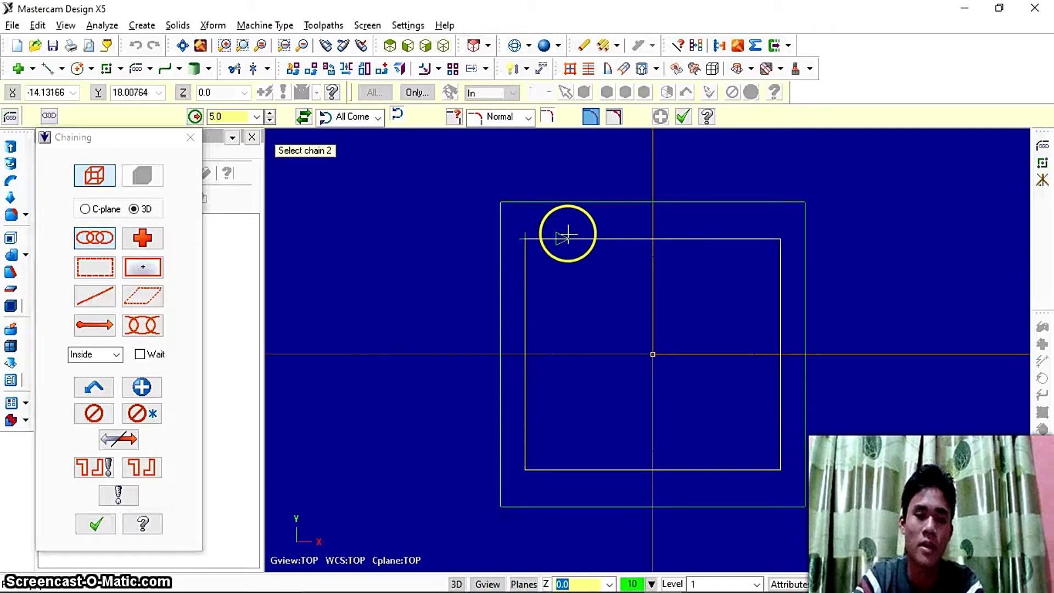
click(97, 524)
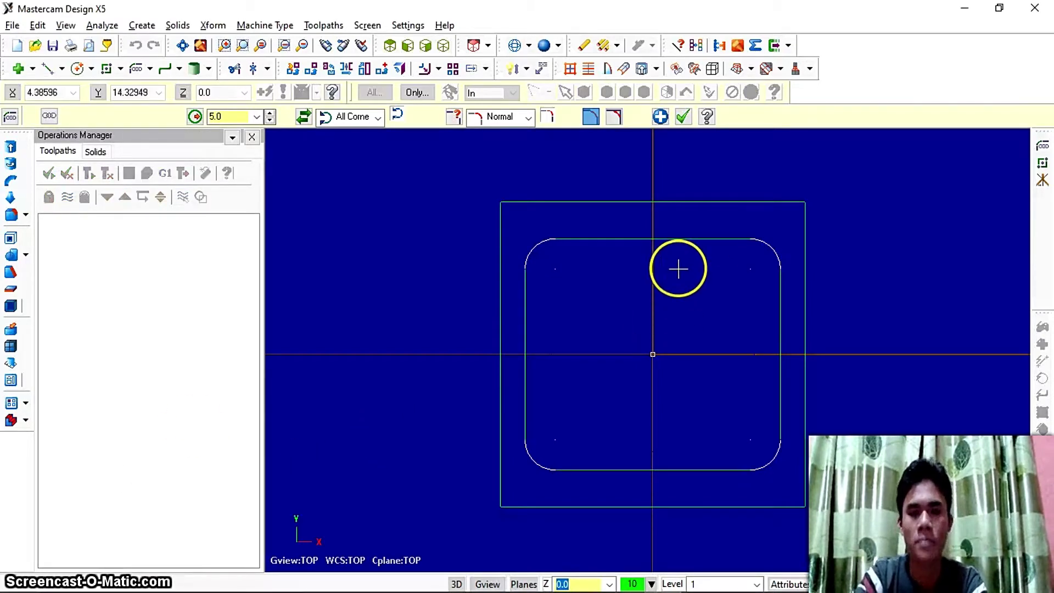
Draw a rectangle of width 70 and height 70 around the part, centered on the origin, and finish the rectangle command.
key(alt+Tab)
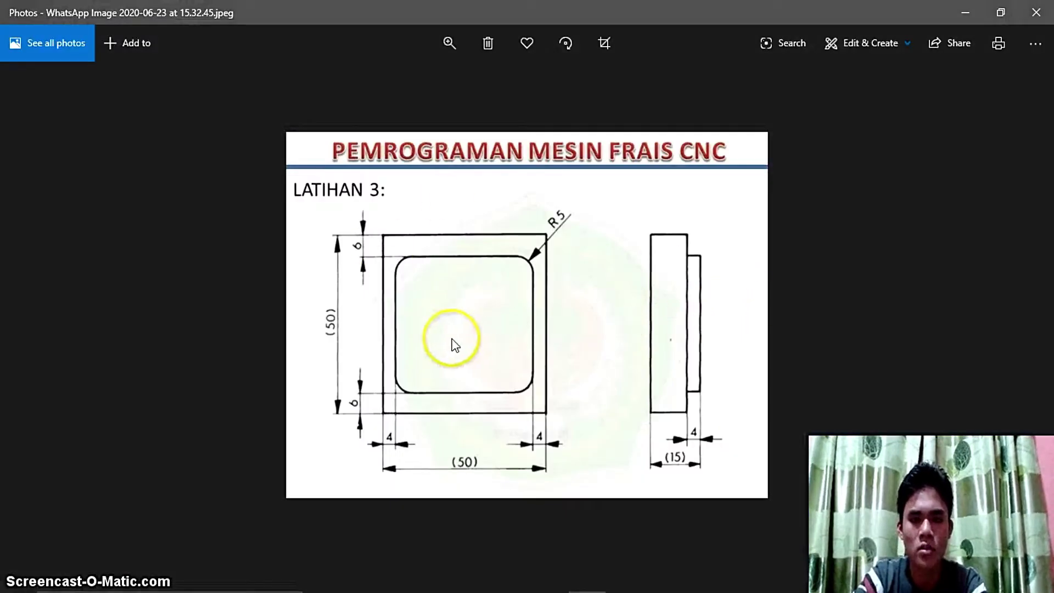
key(alt+Tab)
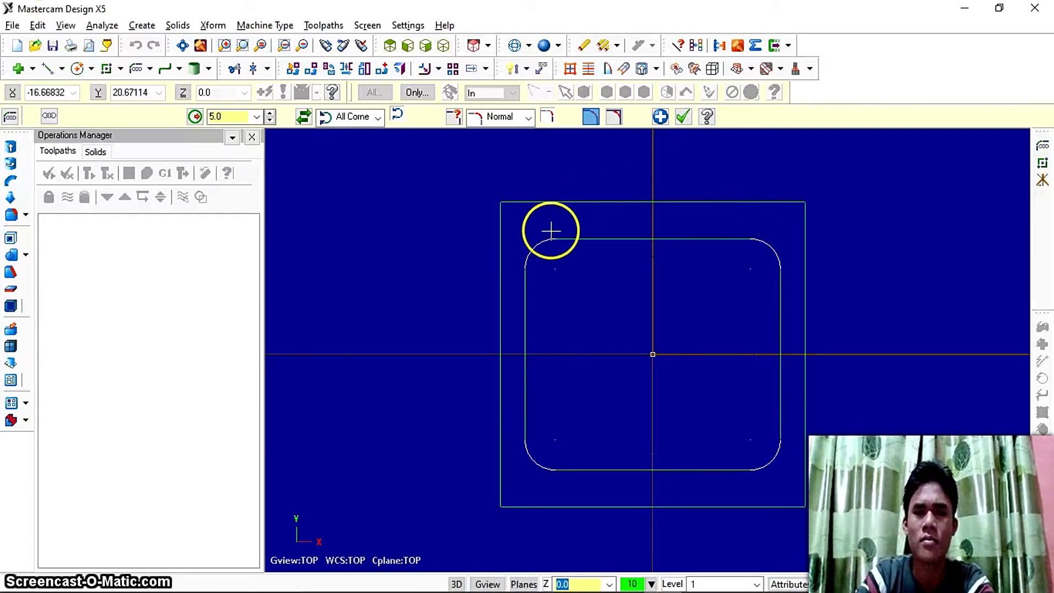
click(106, 70)
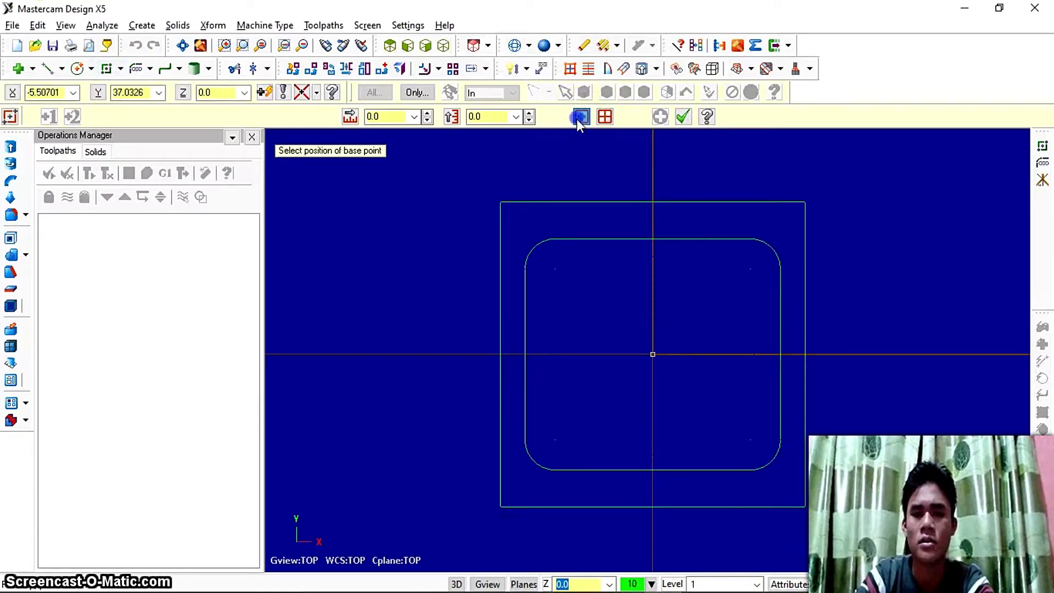
click(581, 117)
click(653, 354)
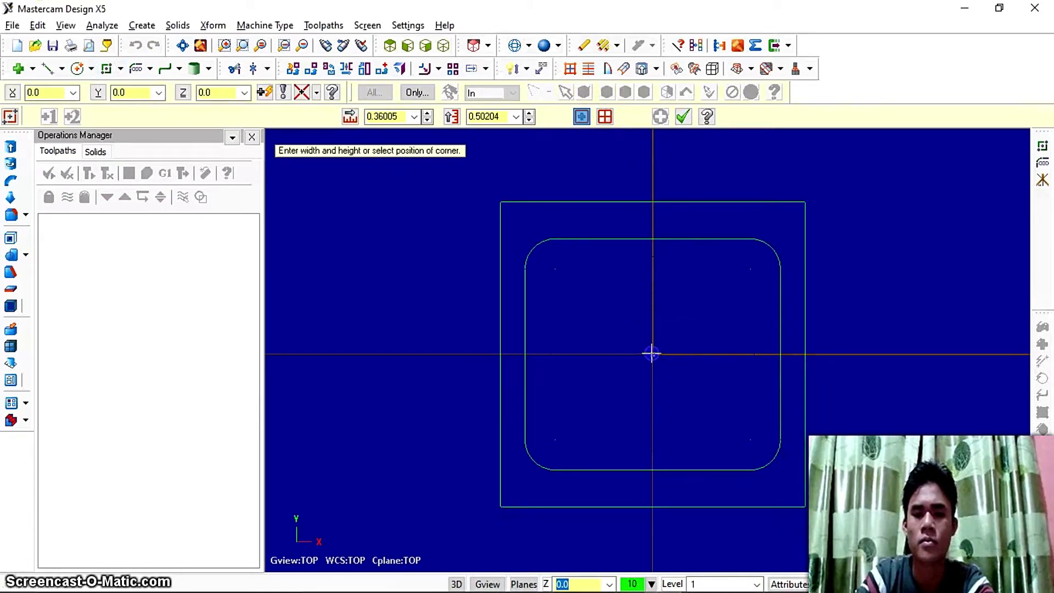
click(458, 165)
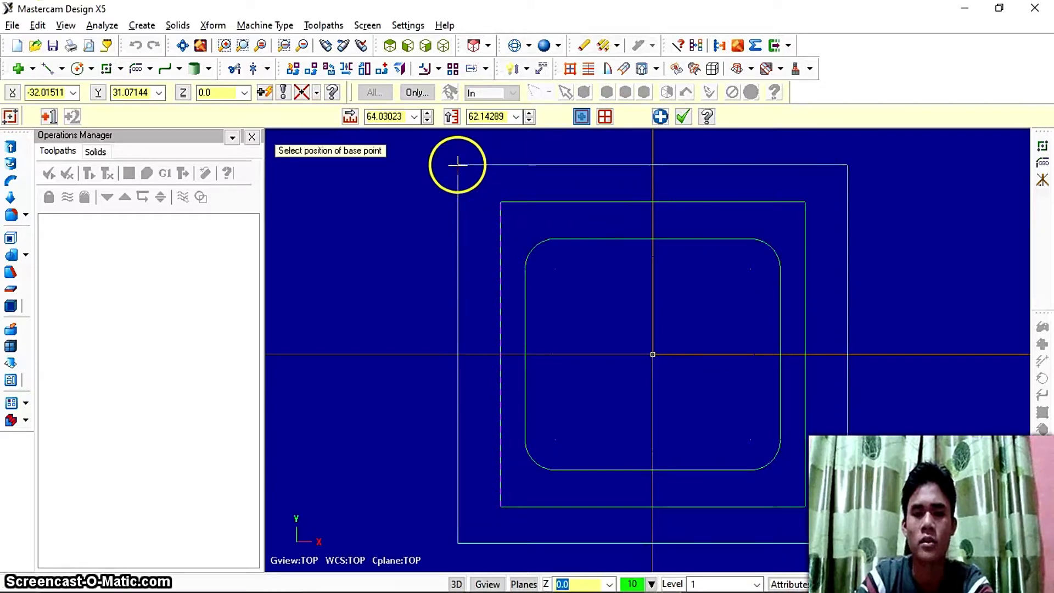
click(406, 117)
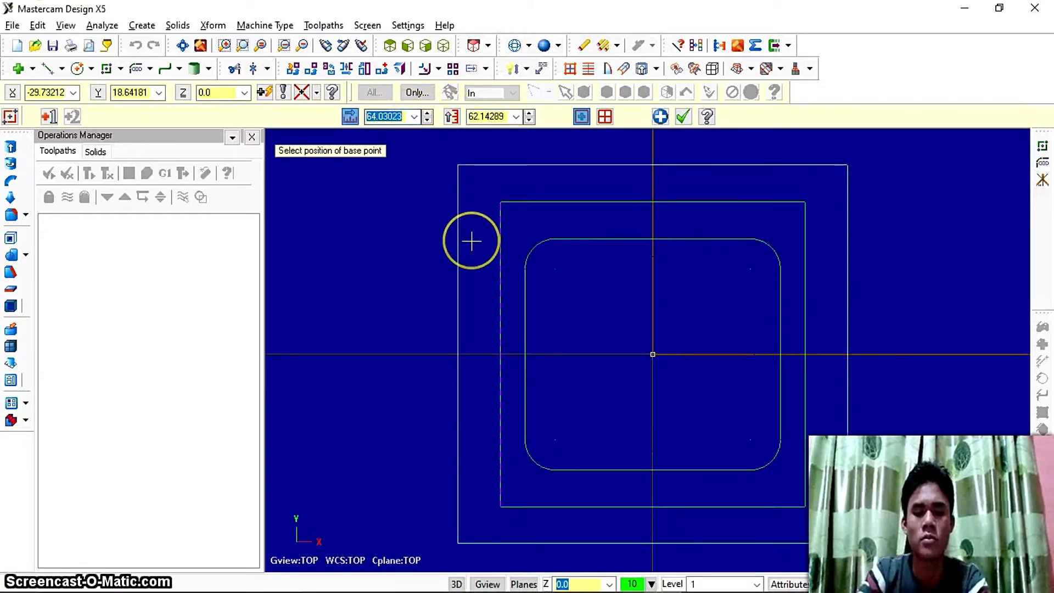
text(70)
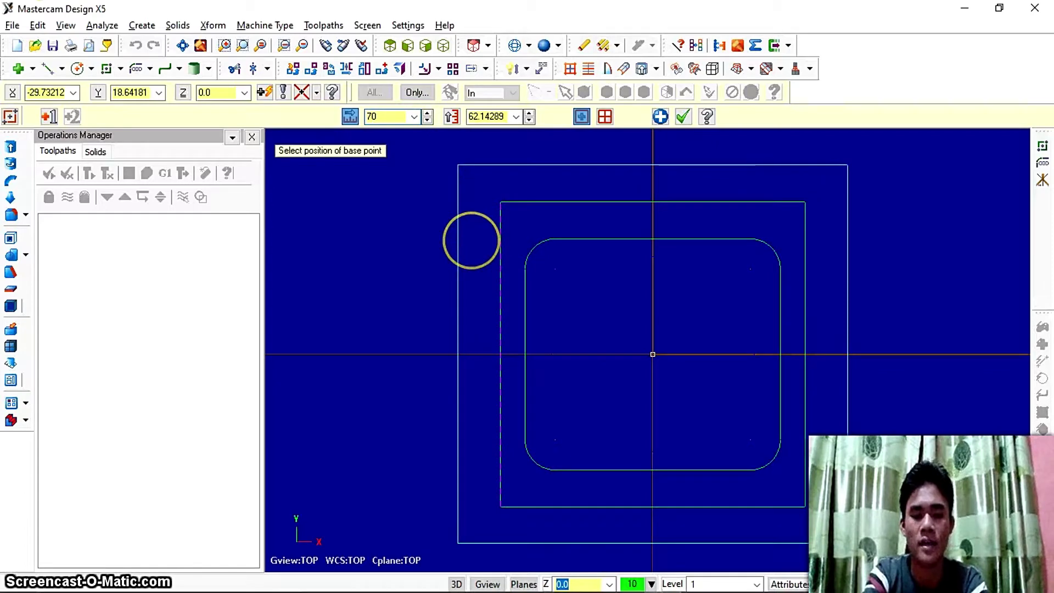
key(Return)
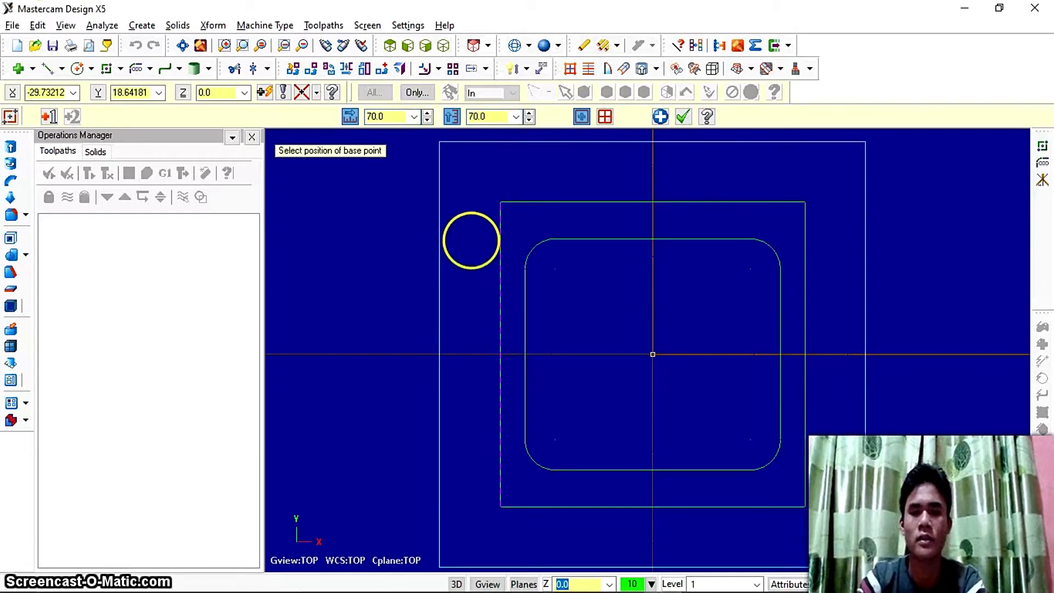
scroll(622, 346, down, 1)
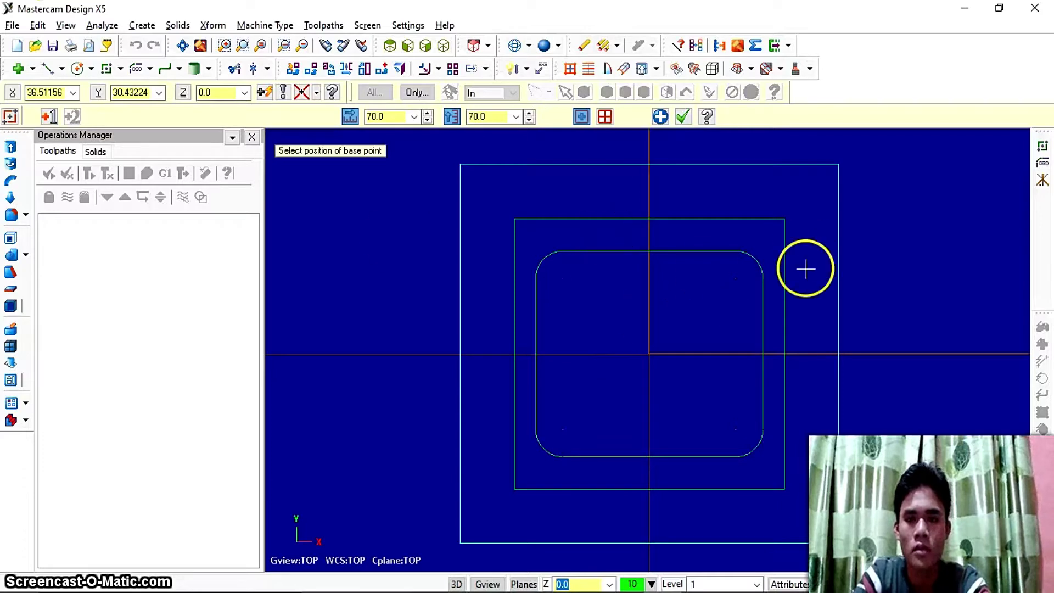
key(Escape)
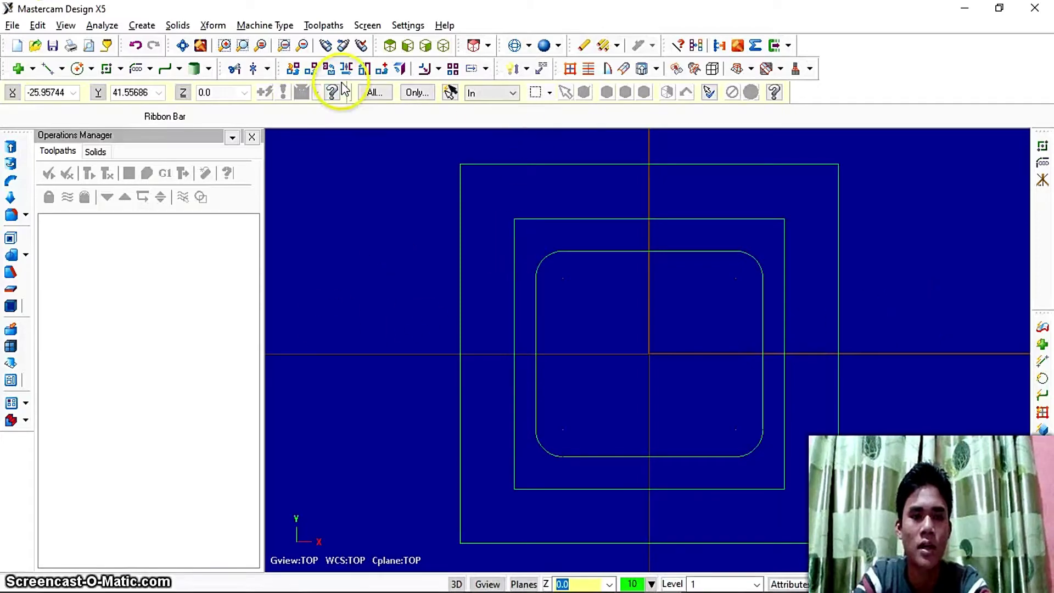
Set the machine type to the default mill.
click(259, 26)
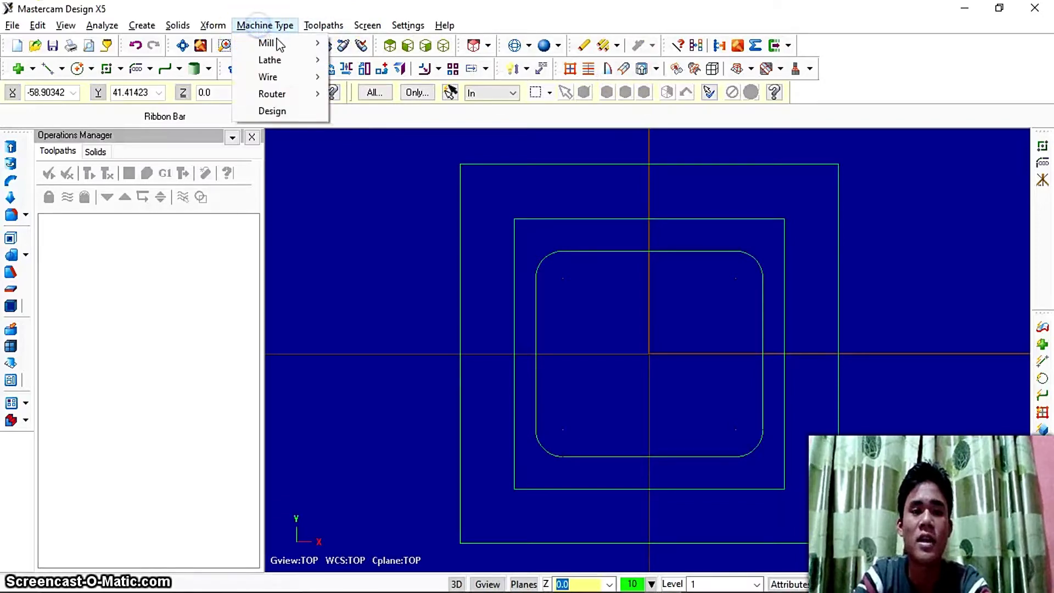
mouse_move(283, 46)
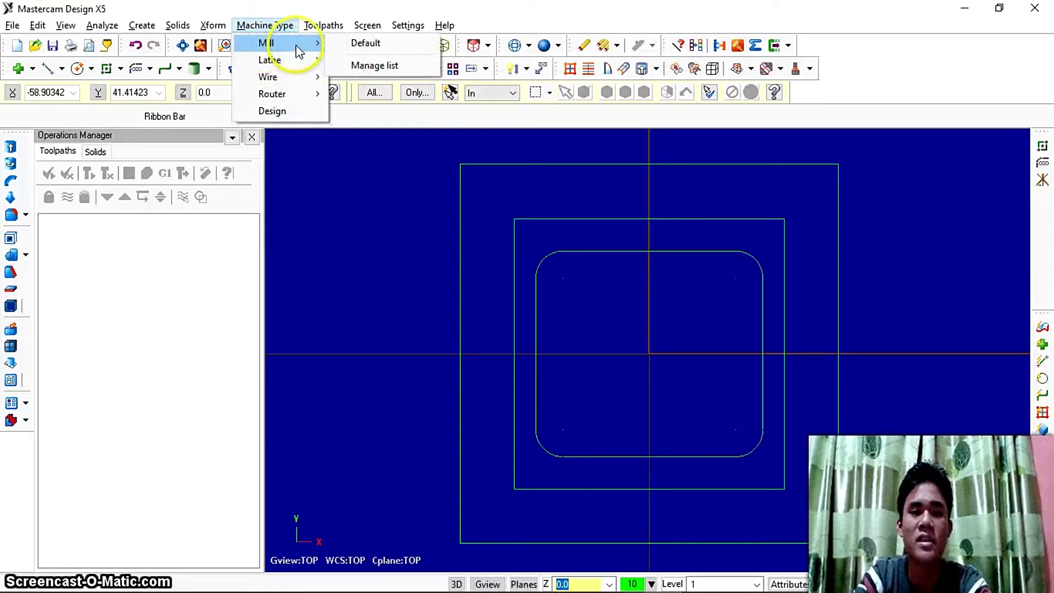
mouse_move(301, 43)
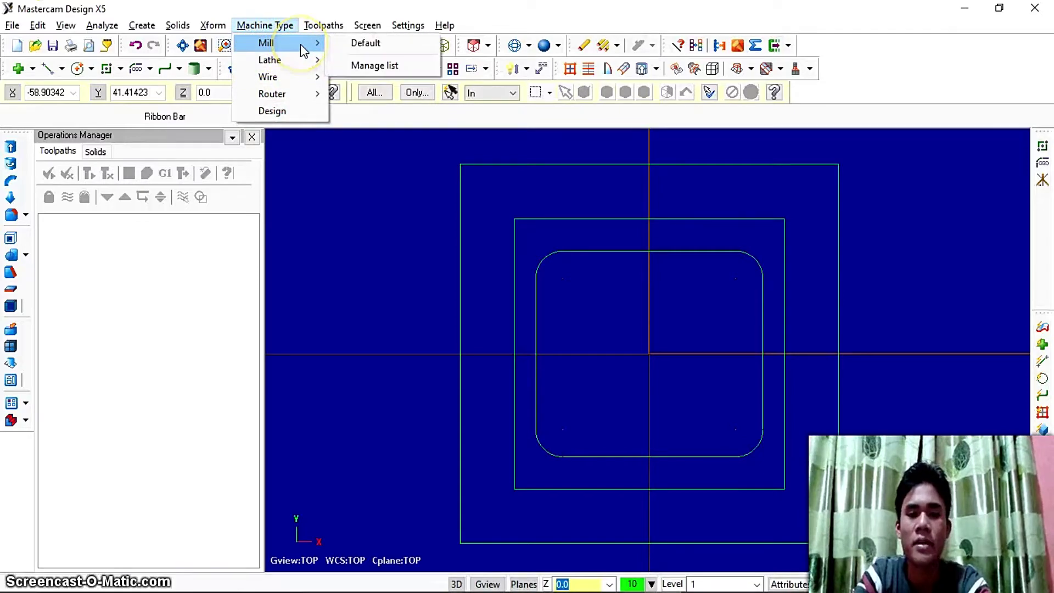
click(366, 43)
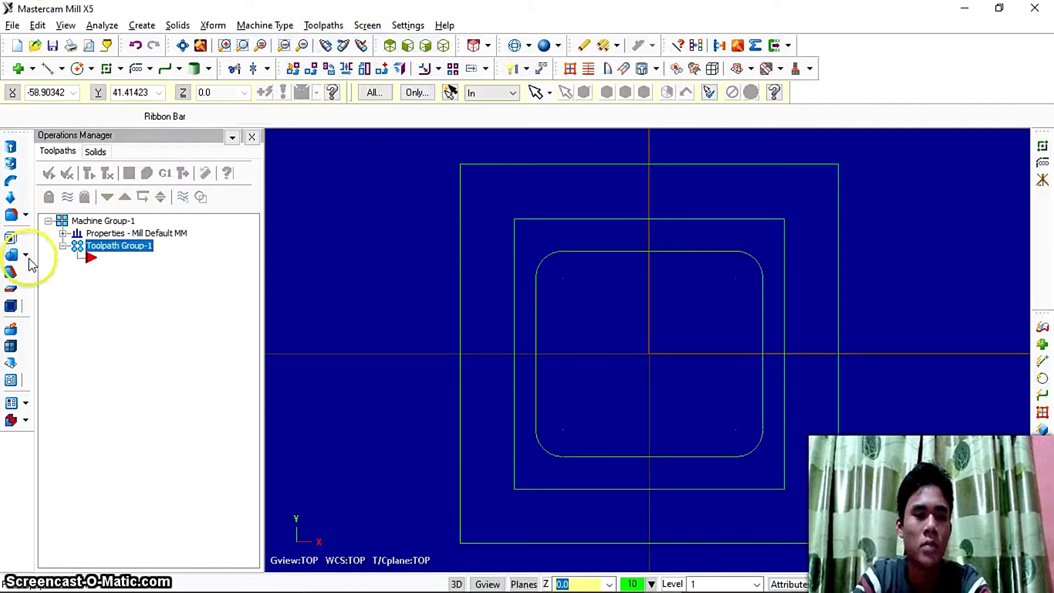
In the machine group's stock setup, pick the drawing origin as stock origin and size the stock from all entities.
click(63, 234)
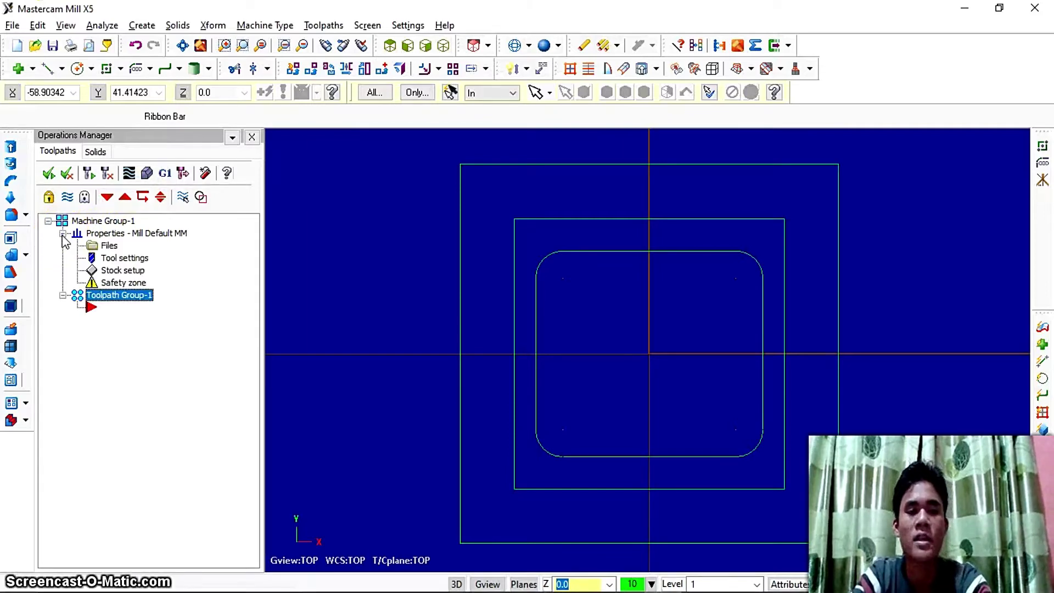
double_click(120, 271)
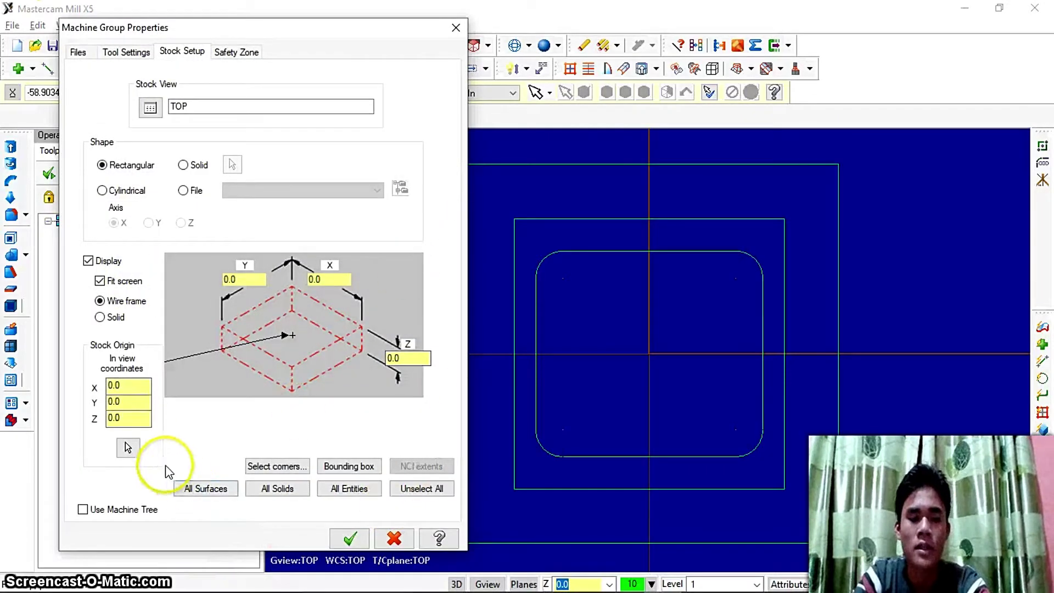
click(127, 448)
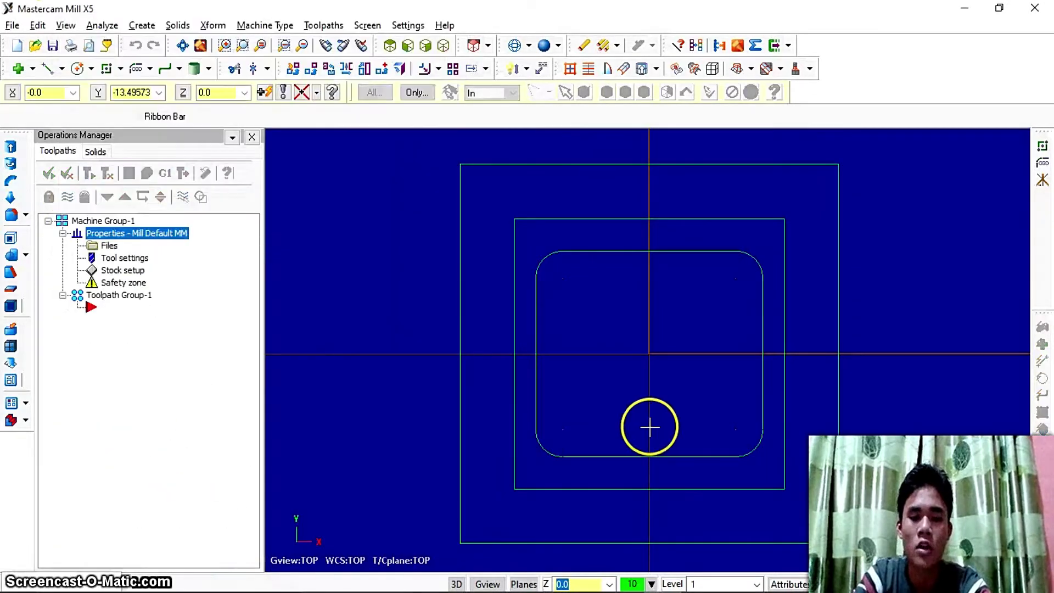
click(650, 356)
click(337, 491)
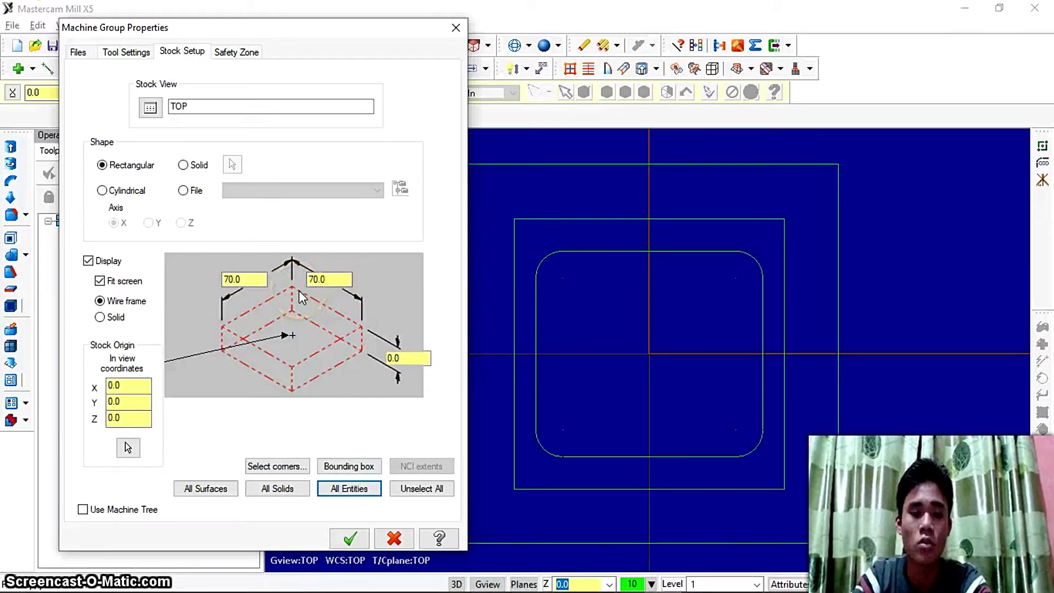
Check the part's thickness in the LATIHAN 3 drawing, set the stock's Z height to 15 and accept the stock setup.
click(411, 358)
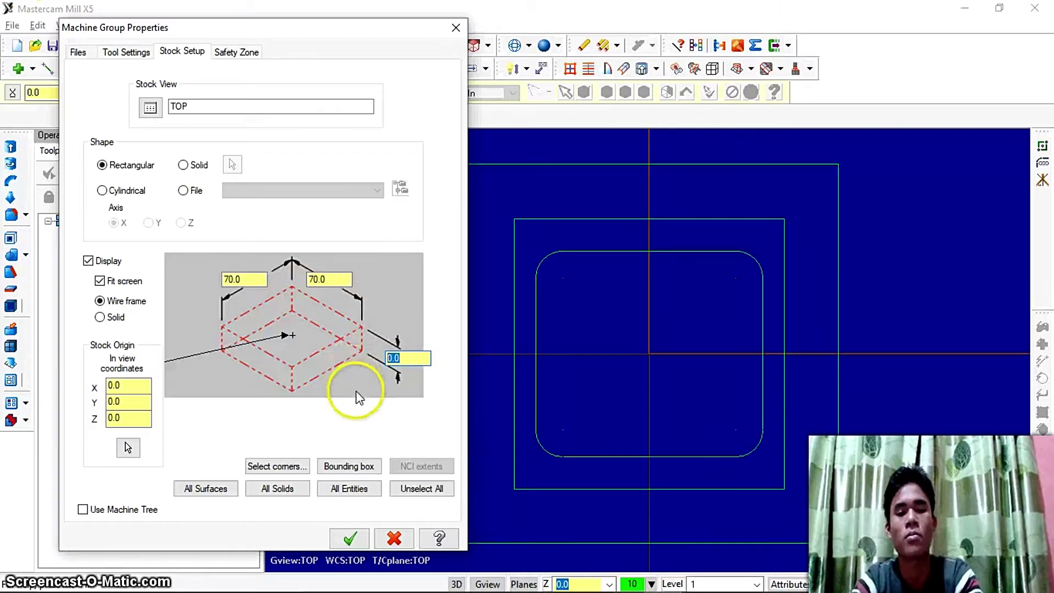
key(alt+Tab)
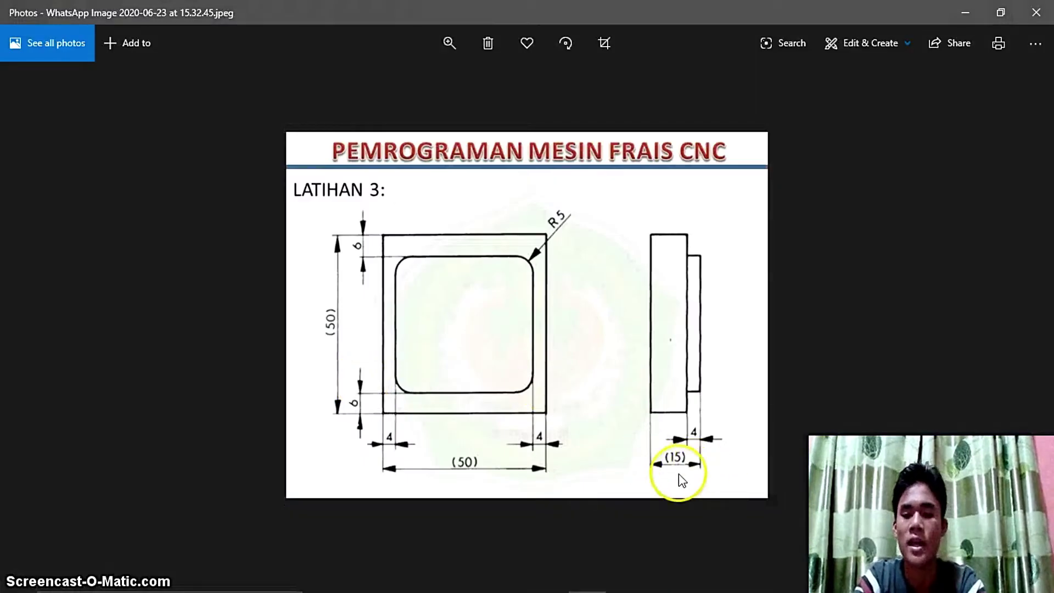
key(alt+Tab)
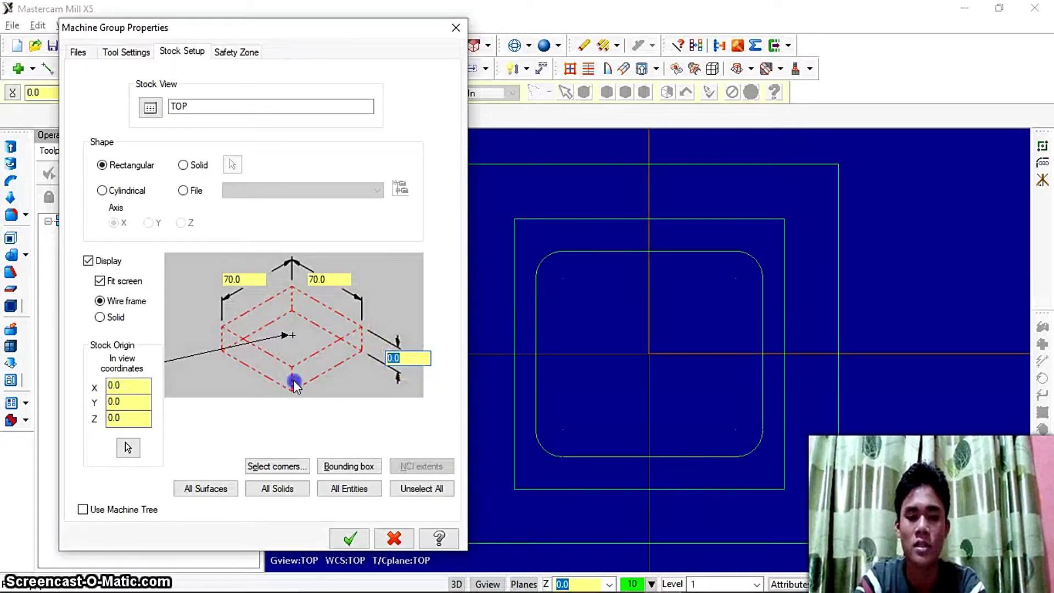
text(15)
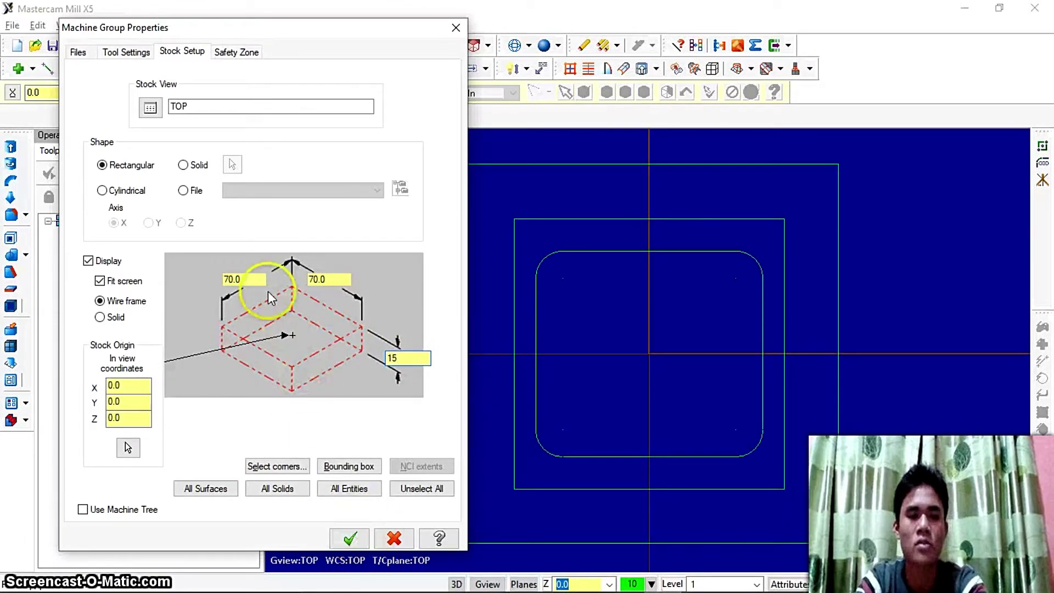
click(349, 538)
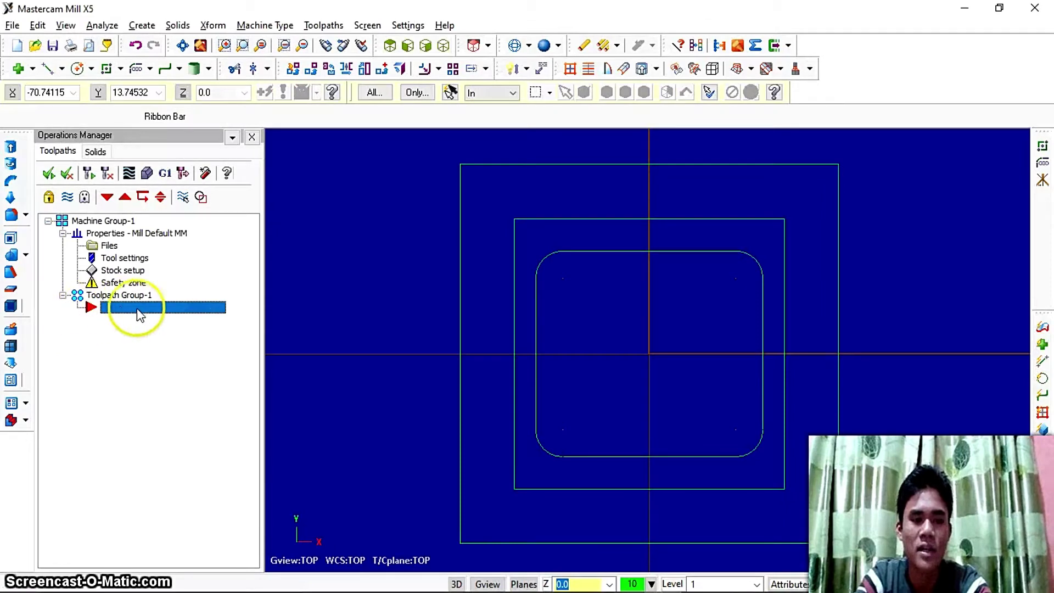
Start a mill Pocket toolpath in Toolpath Group-1 and accept T as the NC name.
right_click(153, 308)
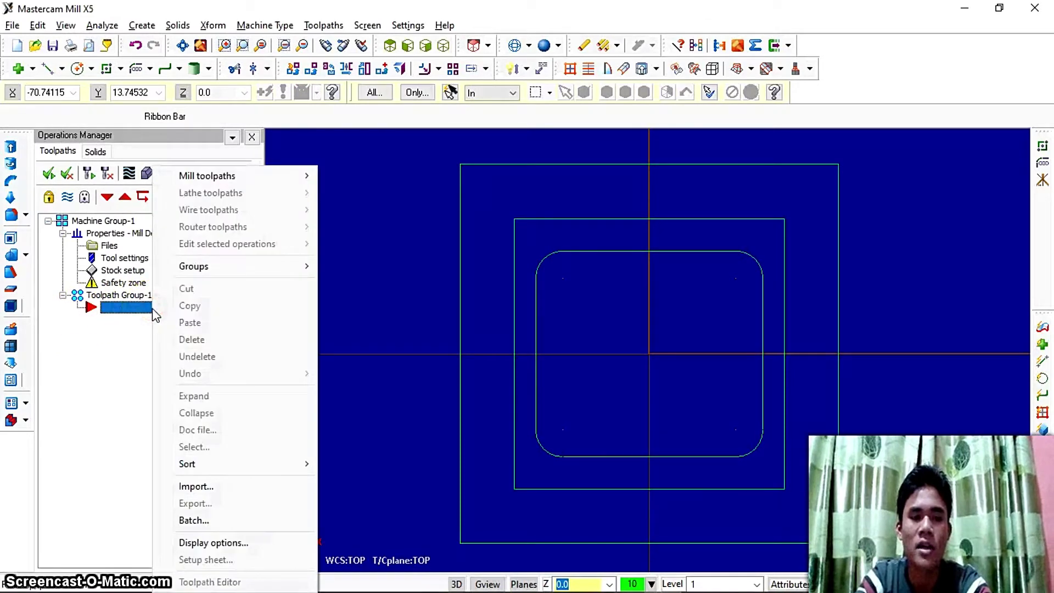
mouse_move(225, 177)
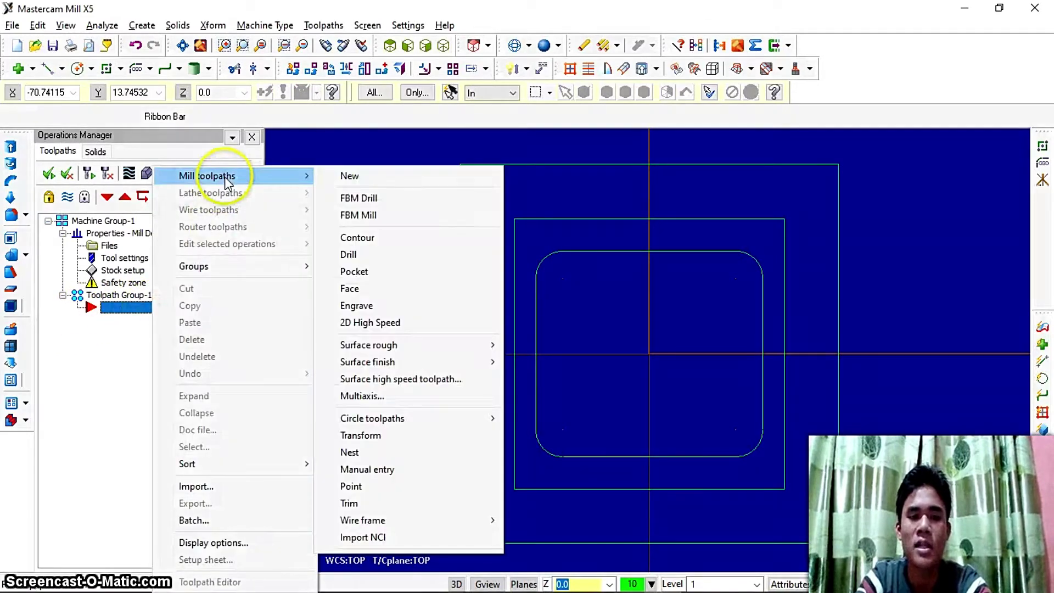
click(377, 275)
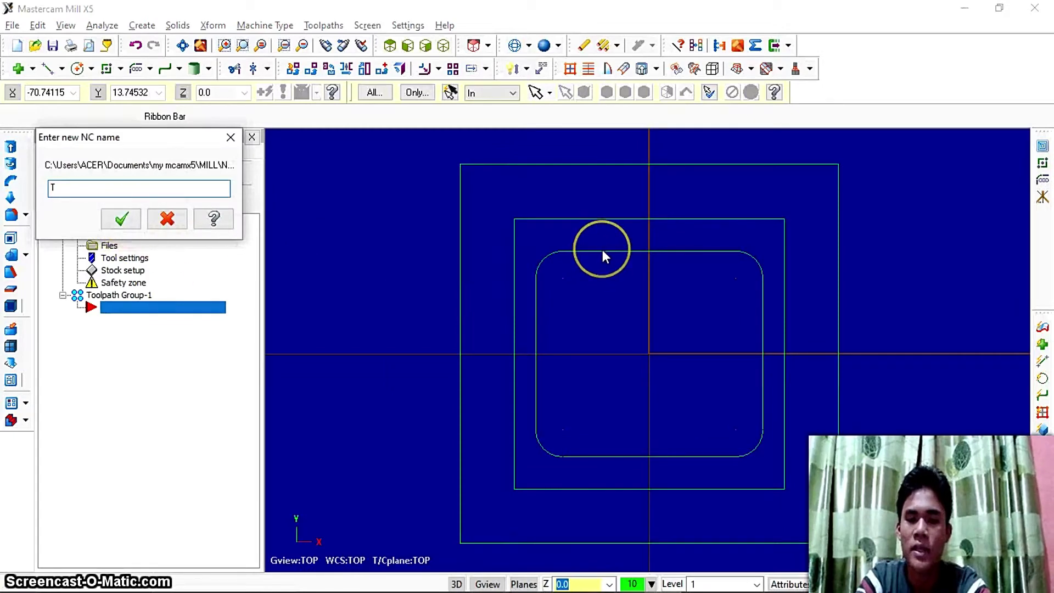
drag(602, 250, 572, 249)
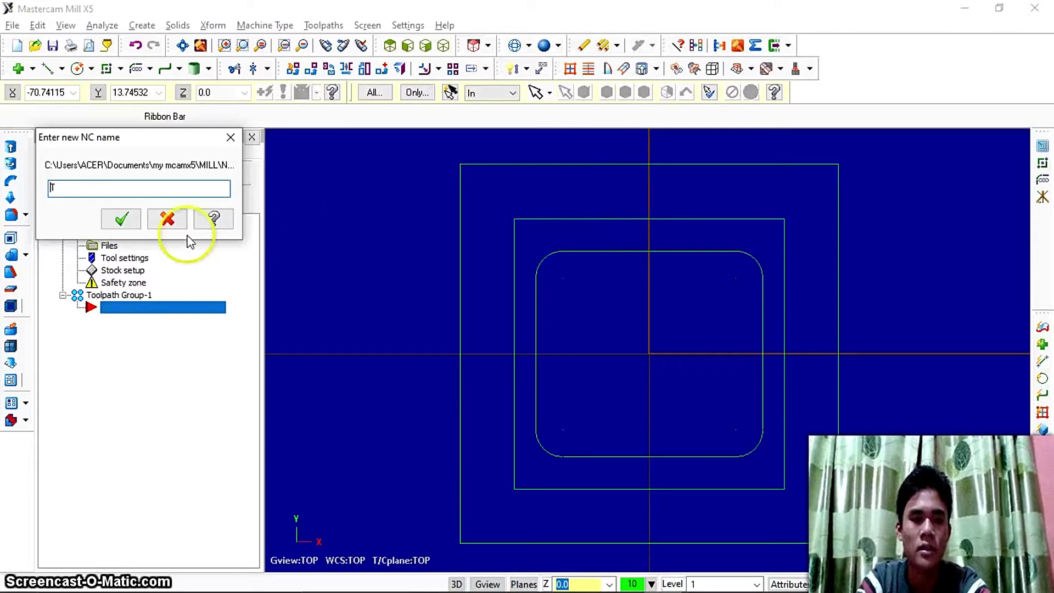
click(120, 219)
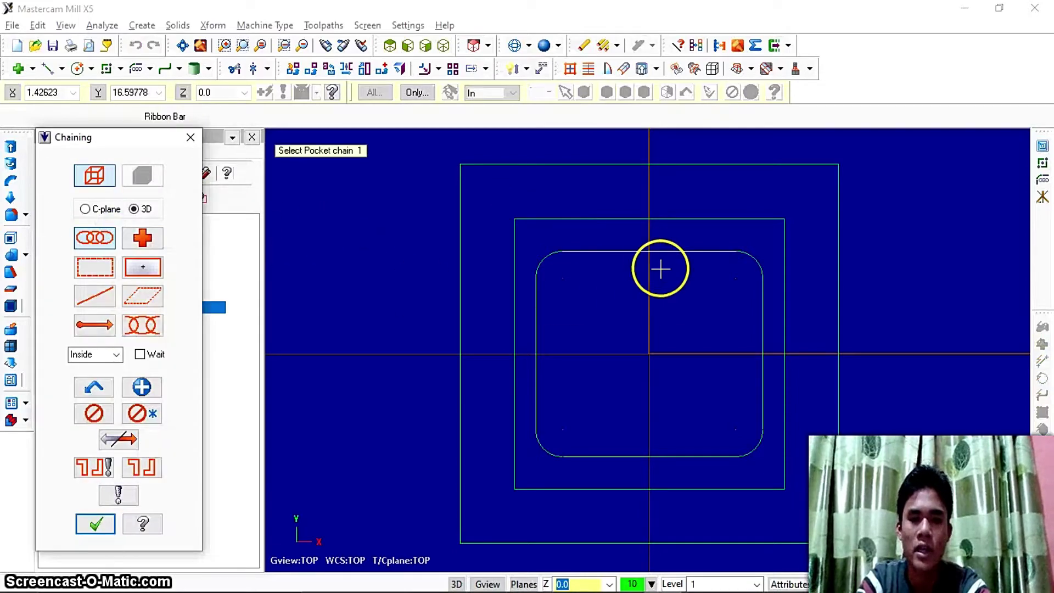
Chain the filleted inner rectangle and the outer 70 x 70 rectangle as the pocket geometry.
click(587, 252)
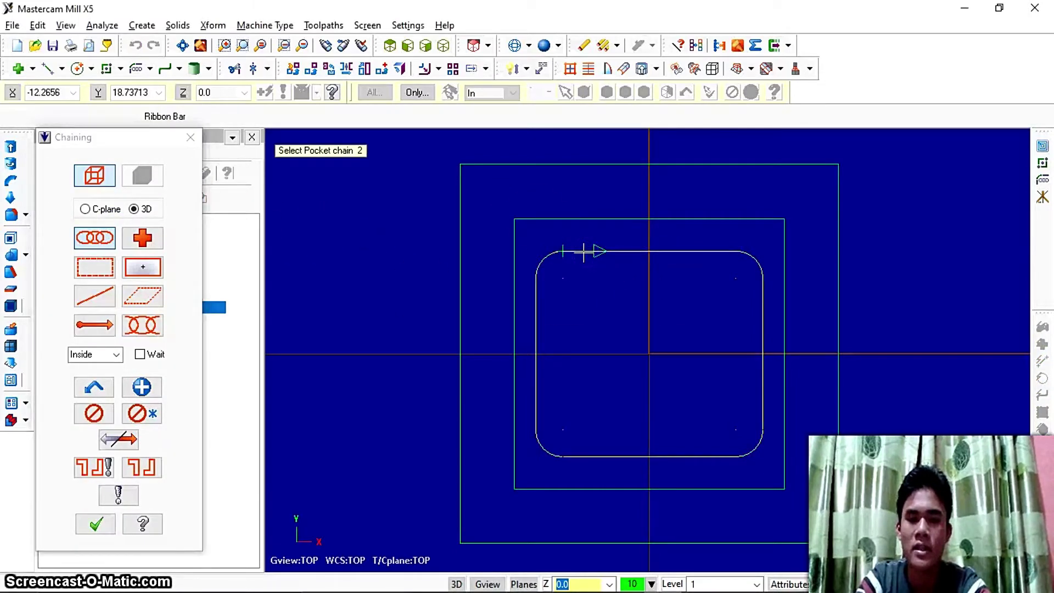
click(480, 164)
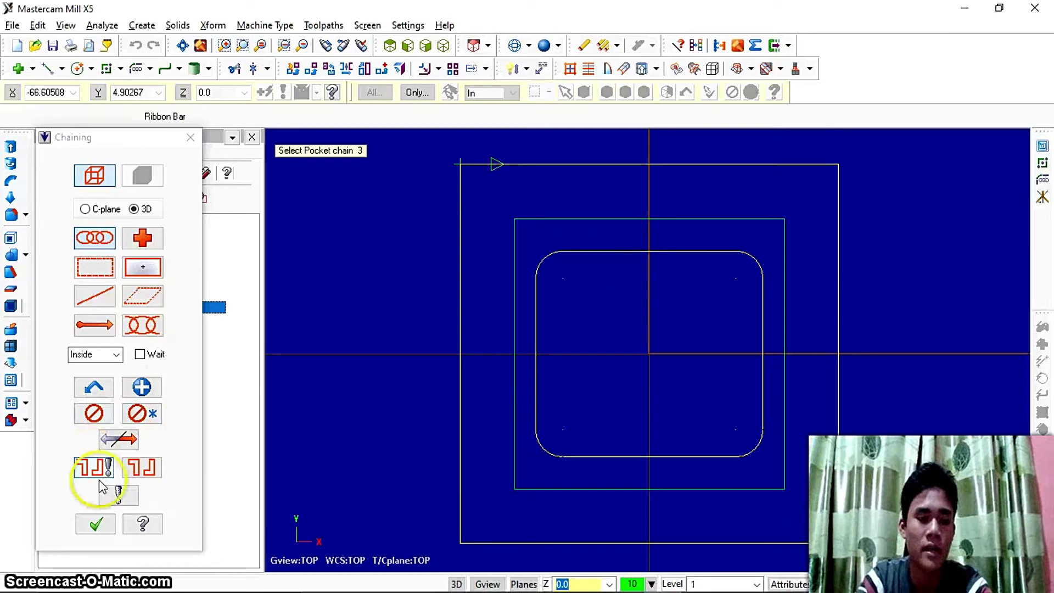
click(106, 526)
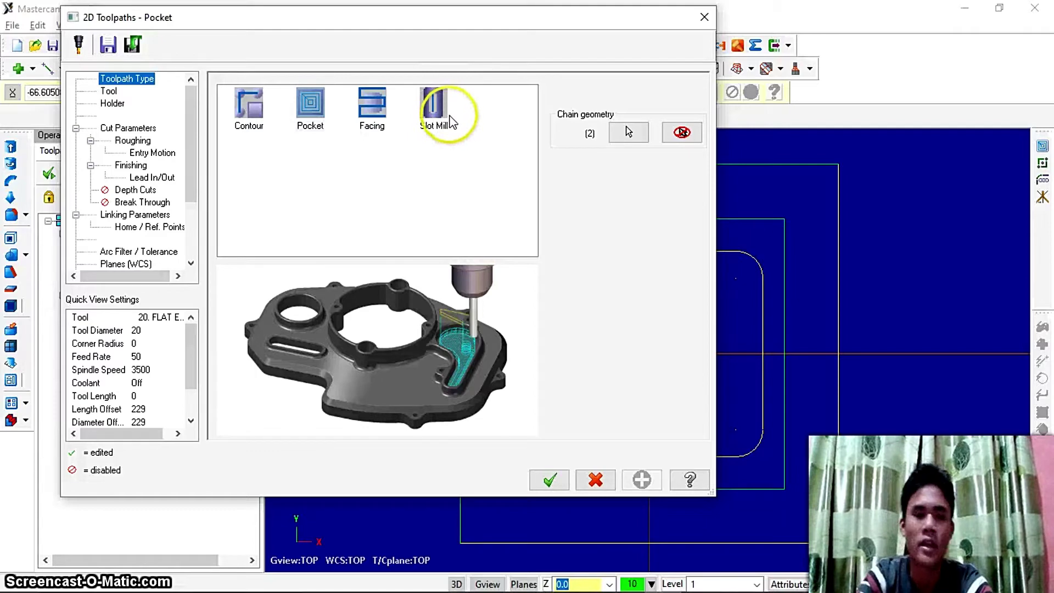
Choose the Pocket toolpath type and create a new flat end mill with diameter 10 for it.
click(316, 120)
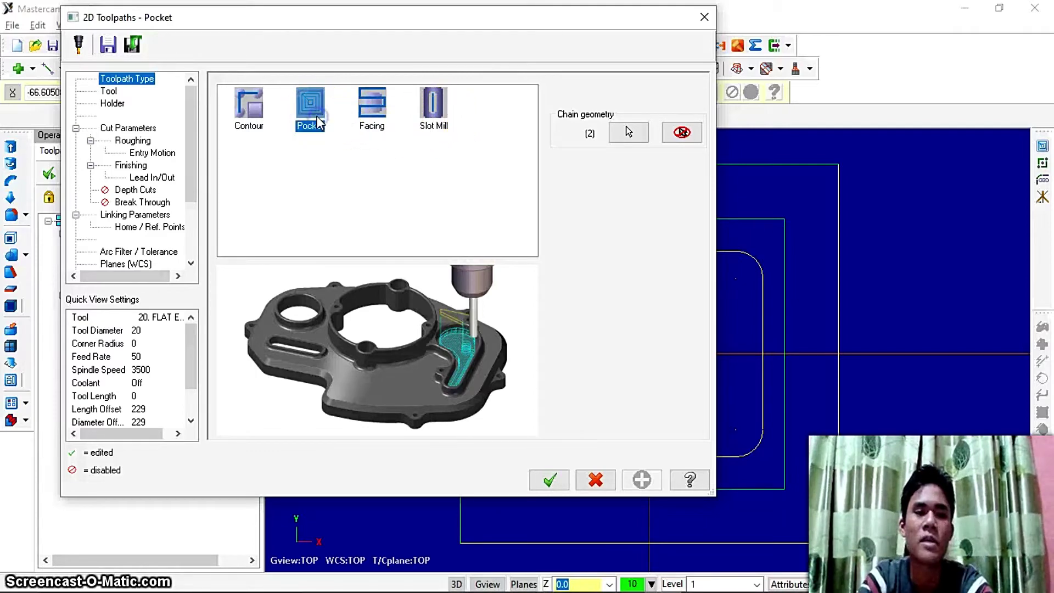
click(108, 92)
right_click(324, 138)
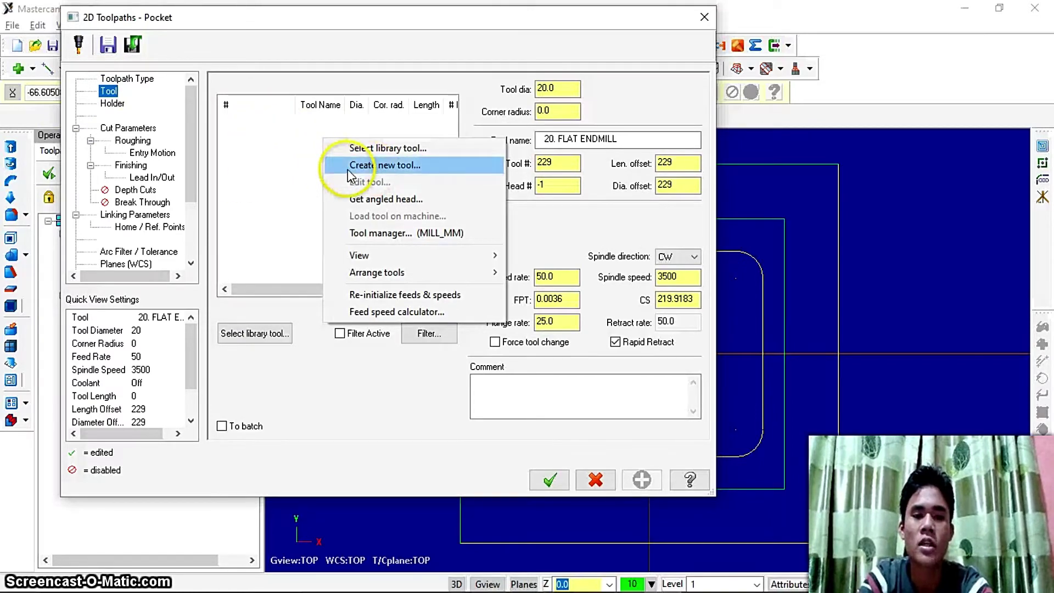
click(348, 166)
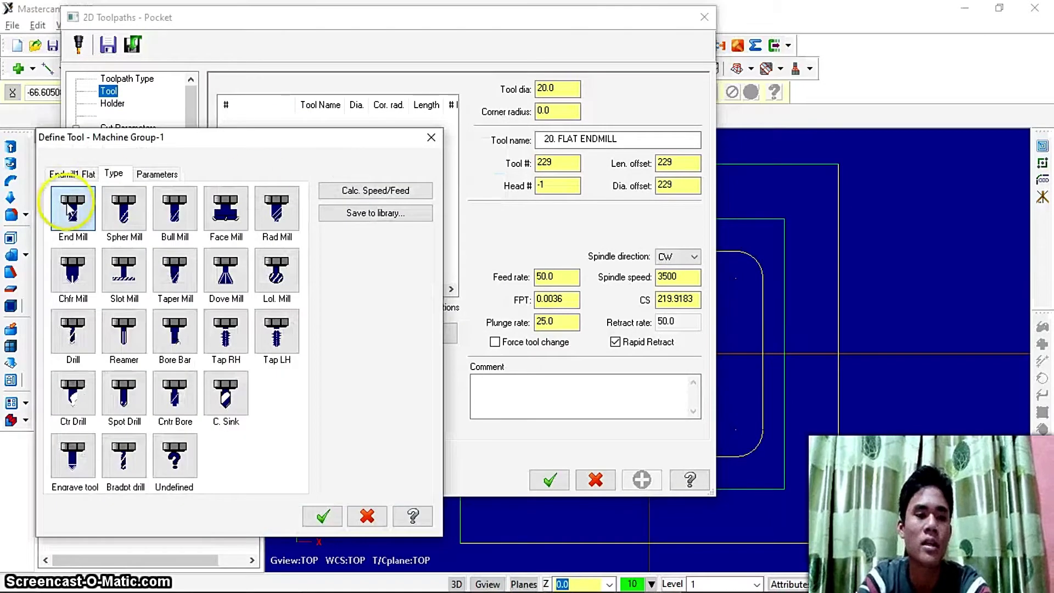
click(68, 208)
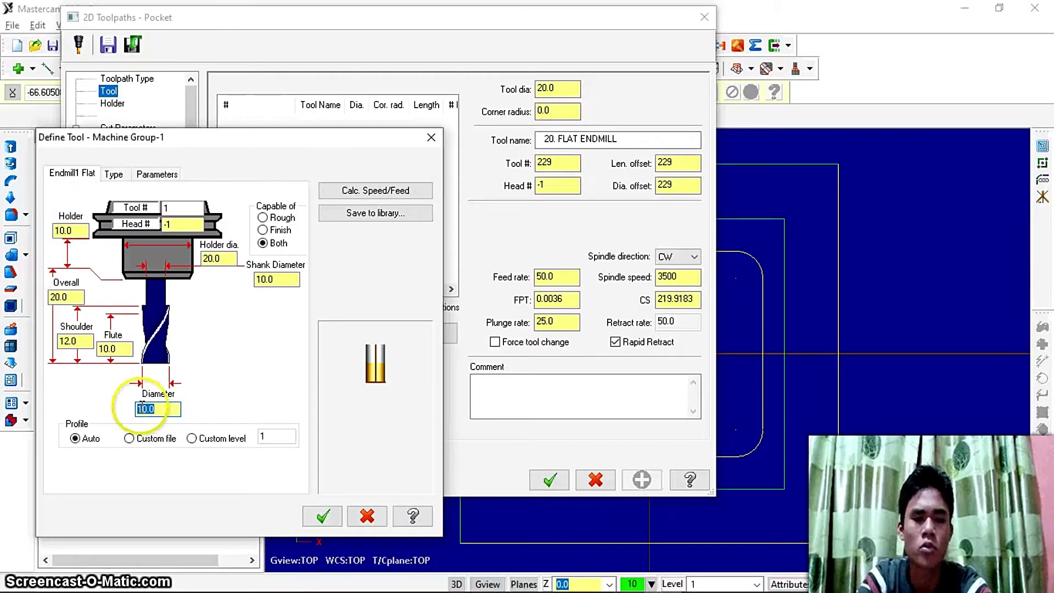
click(323, 517)
click(321, 269)
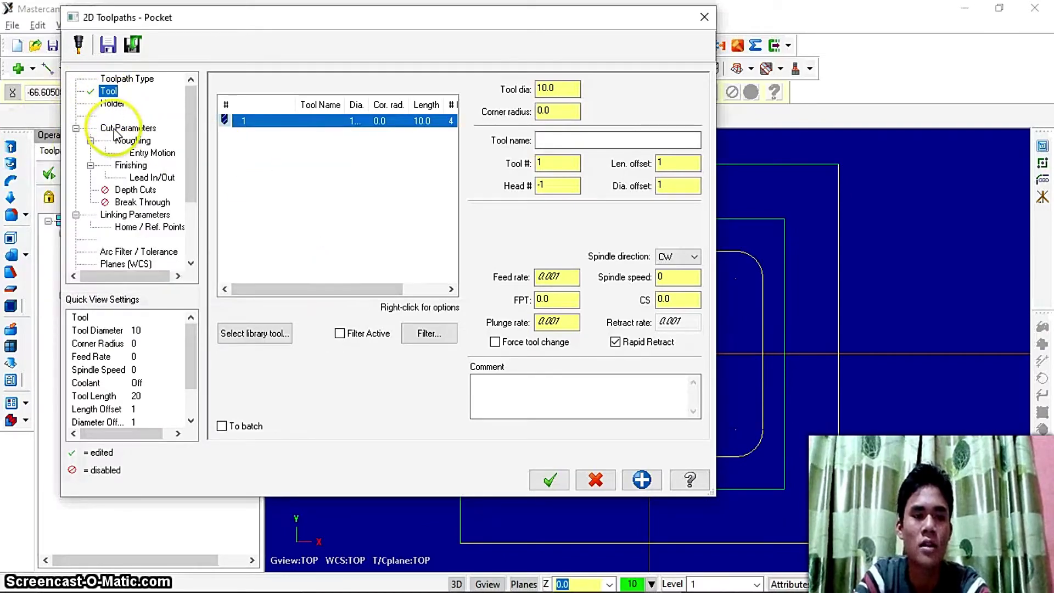
Set the pocket's roughing method to Morph Spiral and disable its finish passes.
click(132, 141)
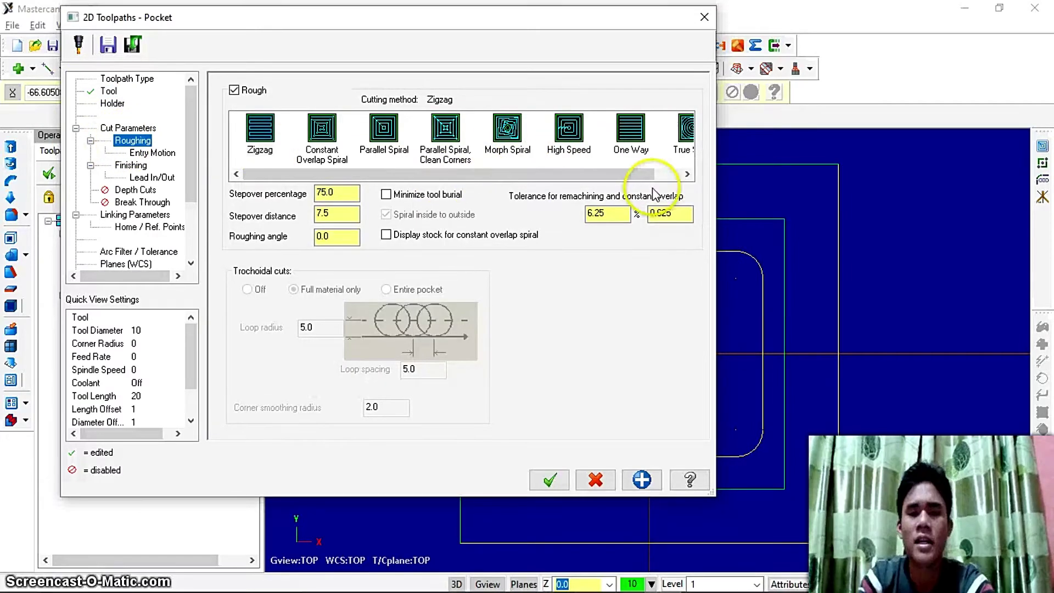
click(521, 149)
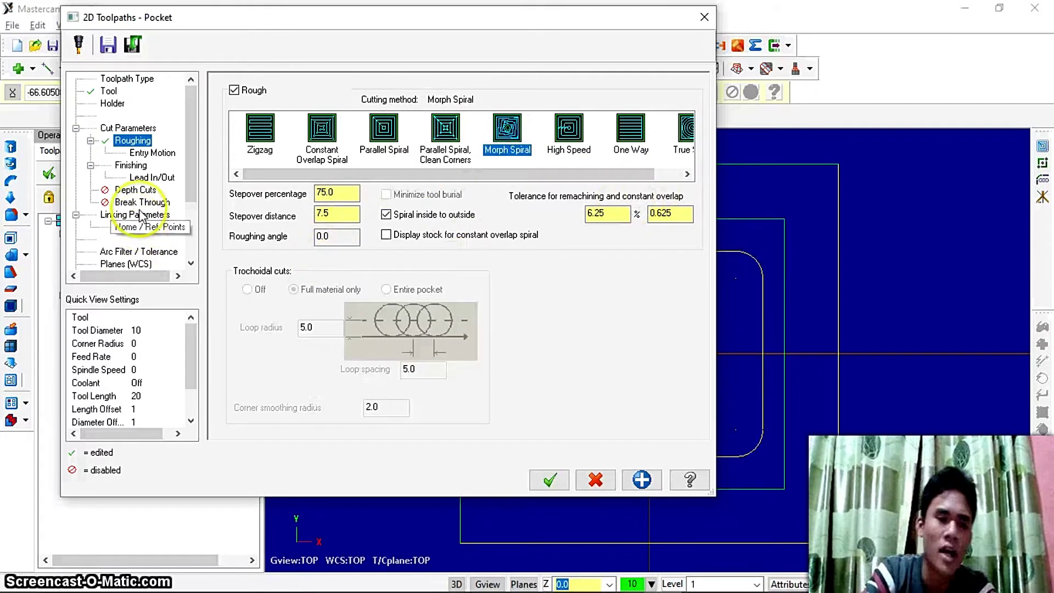
click(130, 164)
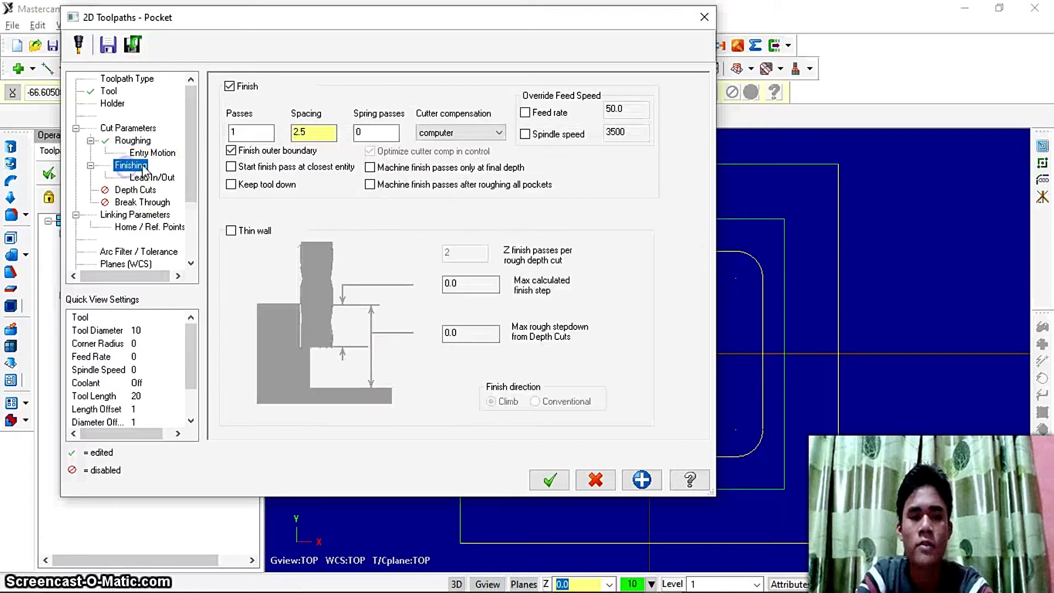
click(230, 86)
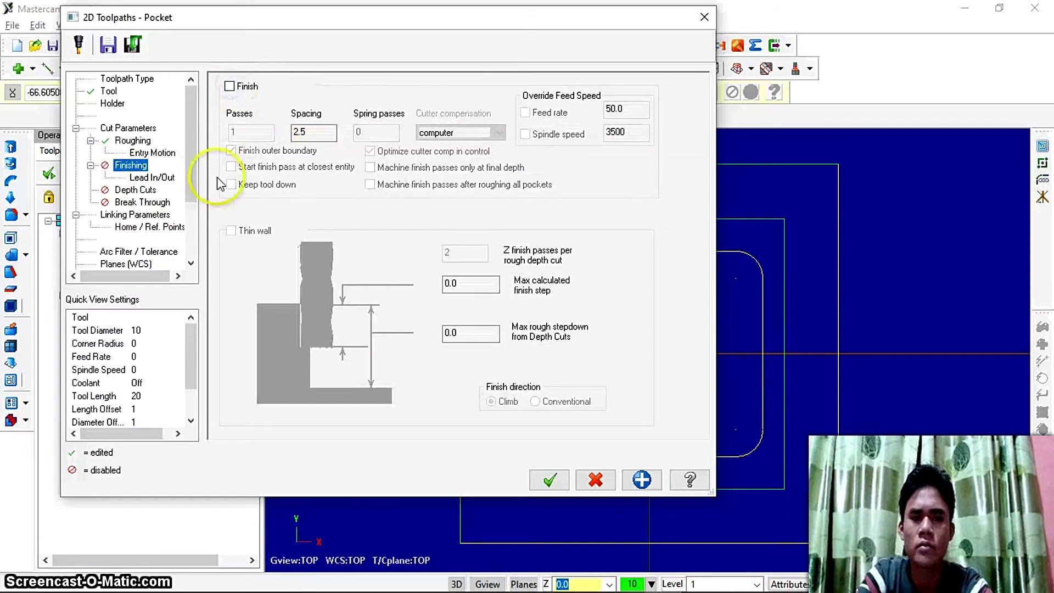
Enable depth cuts for the pocket with a max rough step of 1 and a finish step of 0.
click(135, 190)
click(246, 96)
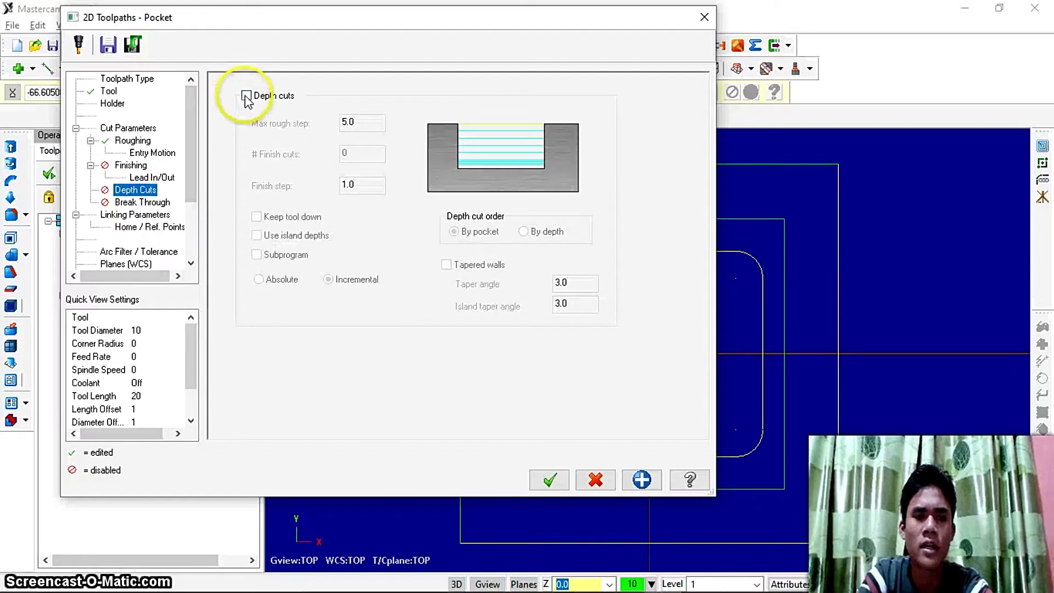
click(359, 126)
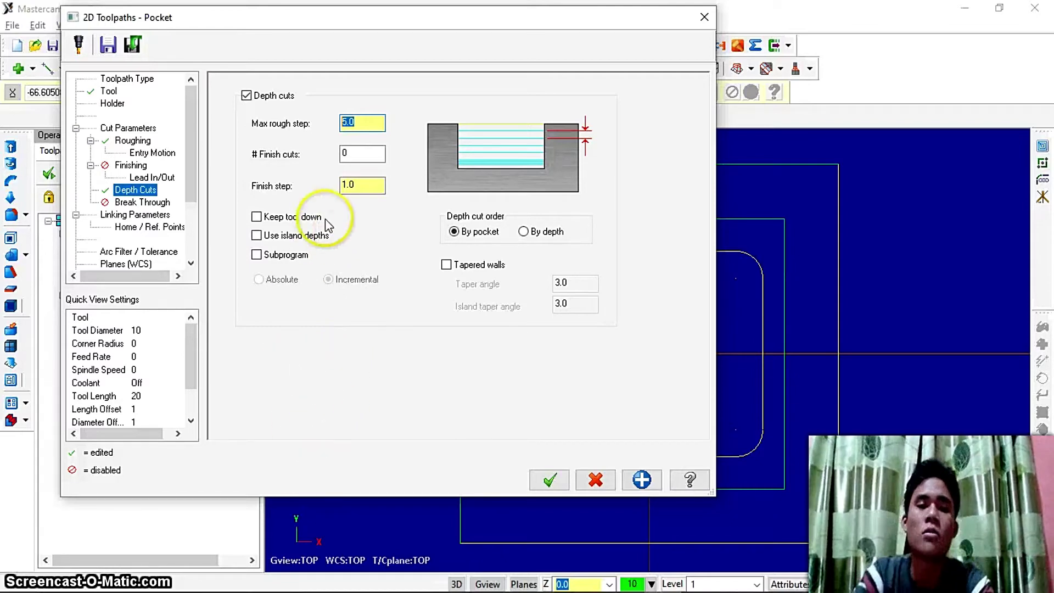
text(1)
double_click(384, 187)
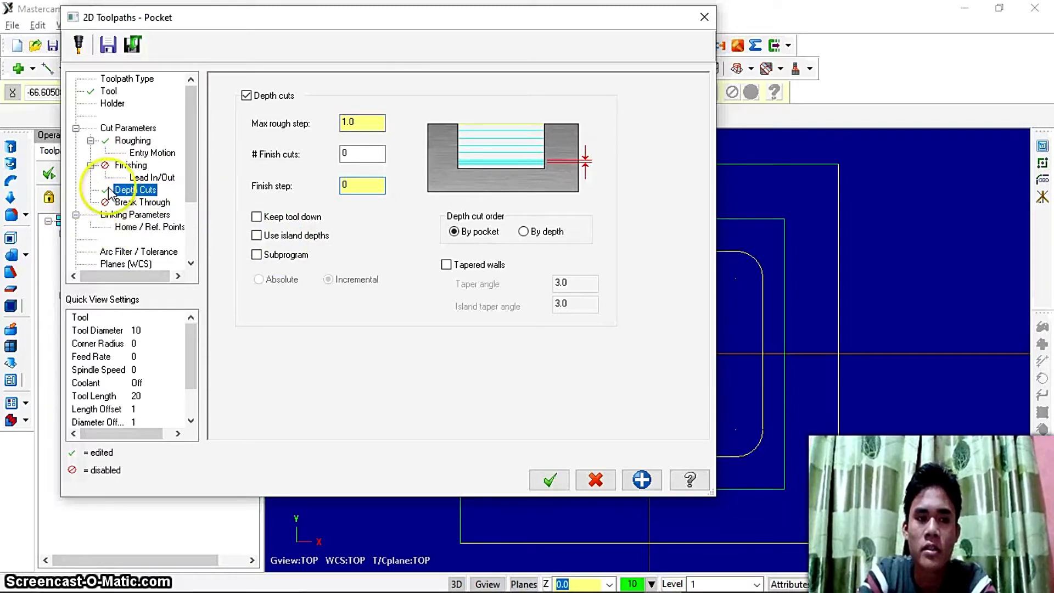
Switch the pocket's retract, feed plane and depth linking parameters to absolute.
click(134, 215)
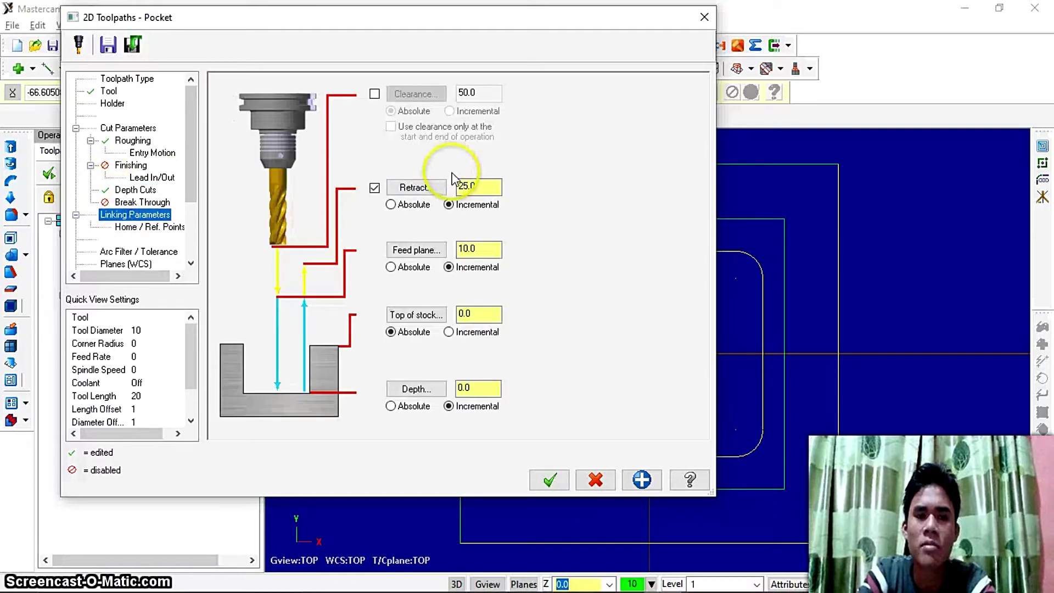
click(391, 205)
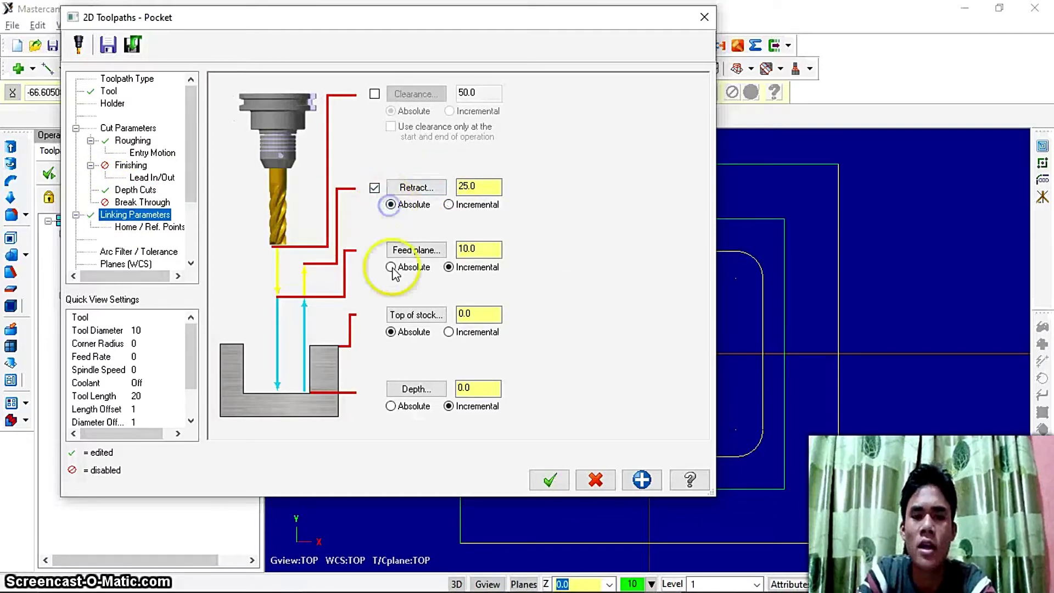
click(390, 267)
click(390, 406)
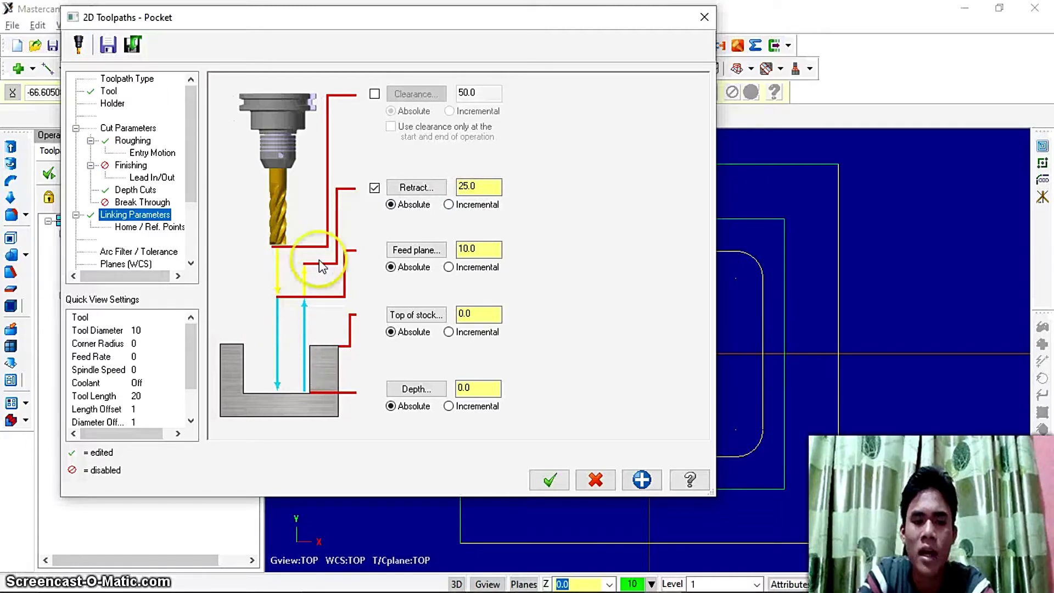
Set the pocket's retract to 5, feed plane to 2 and depth to -4, following the boss height in the reference drawing.
click(481, 186)
text(5)
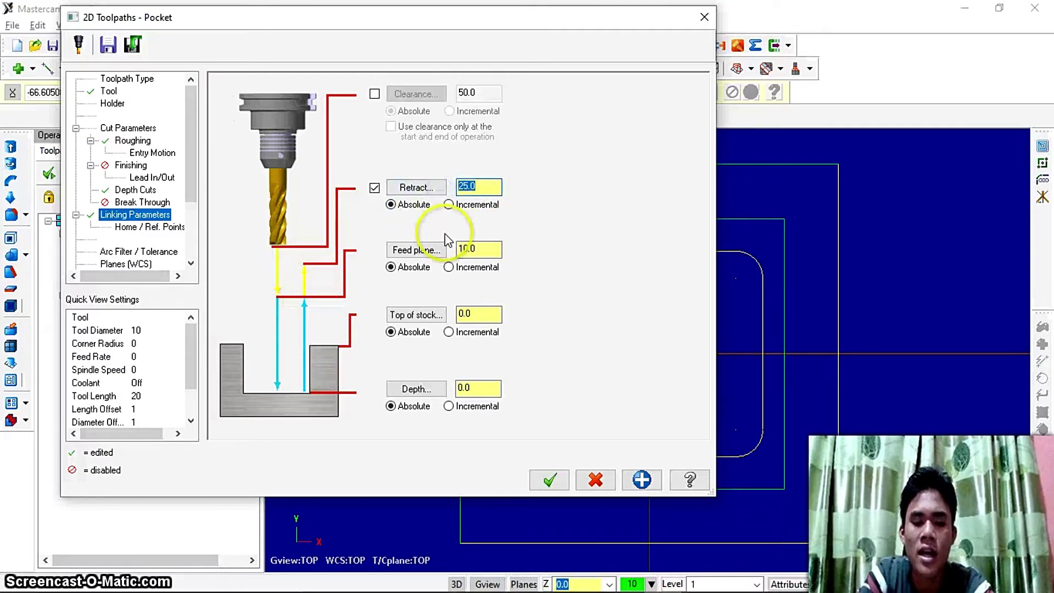
click(473, 248)
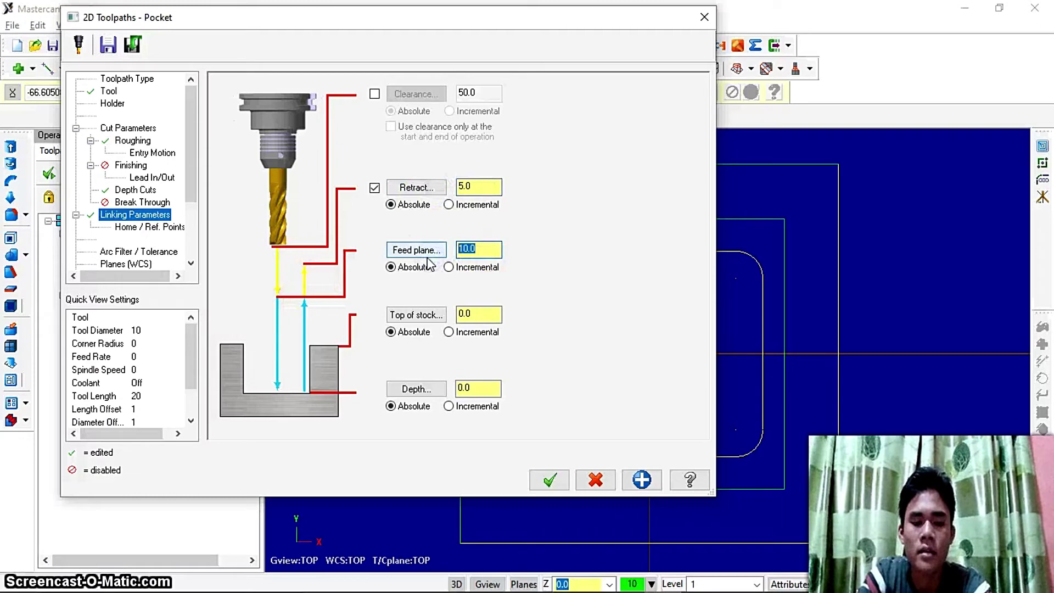
text(2)
click(477, 387)
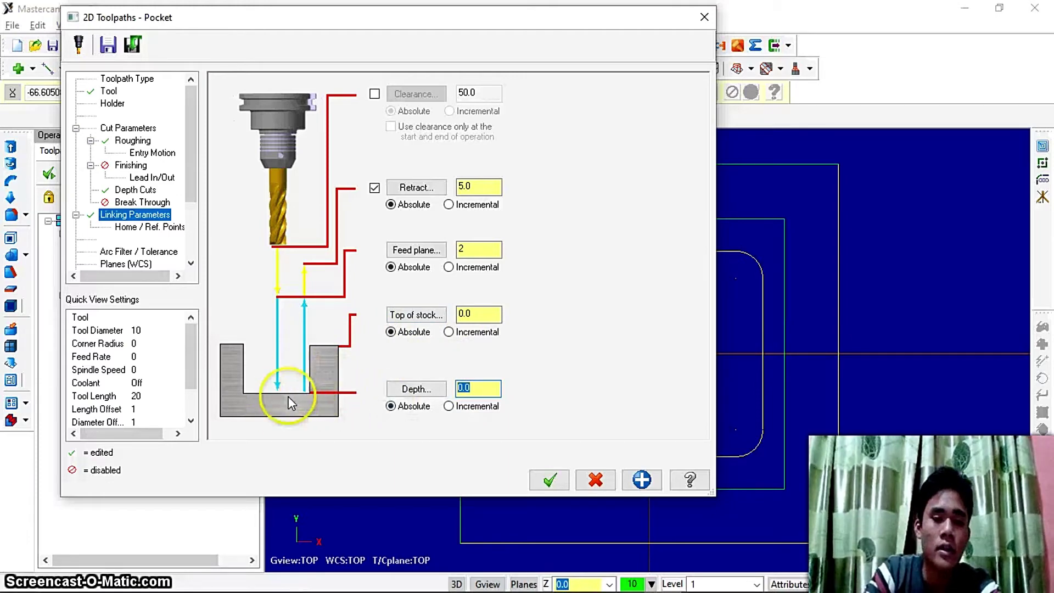
key(alt+Tab)
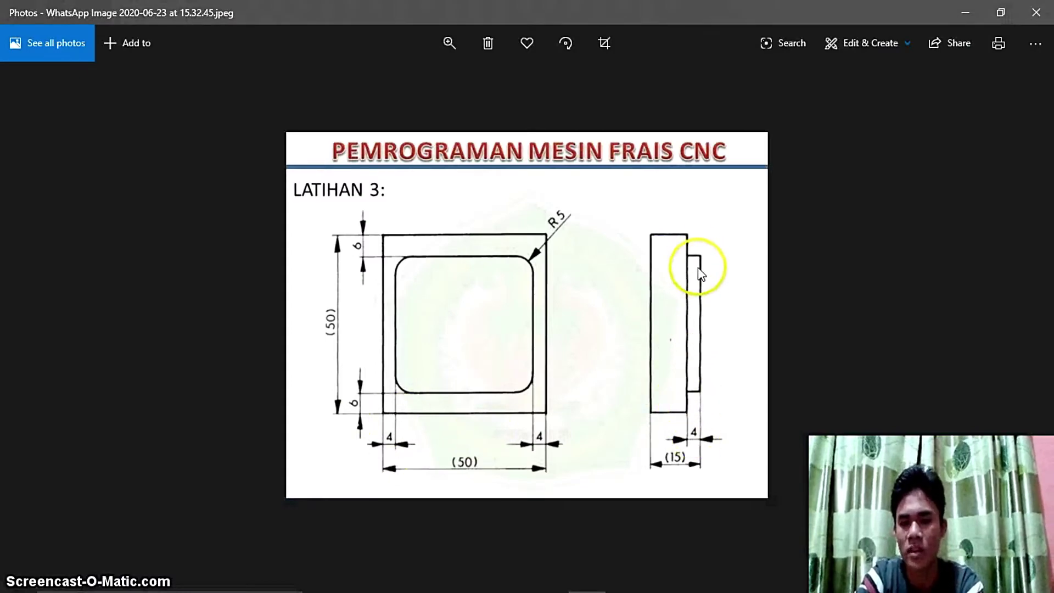
key(alt+Tab)
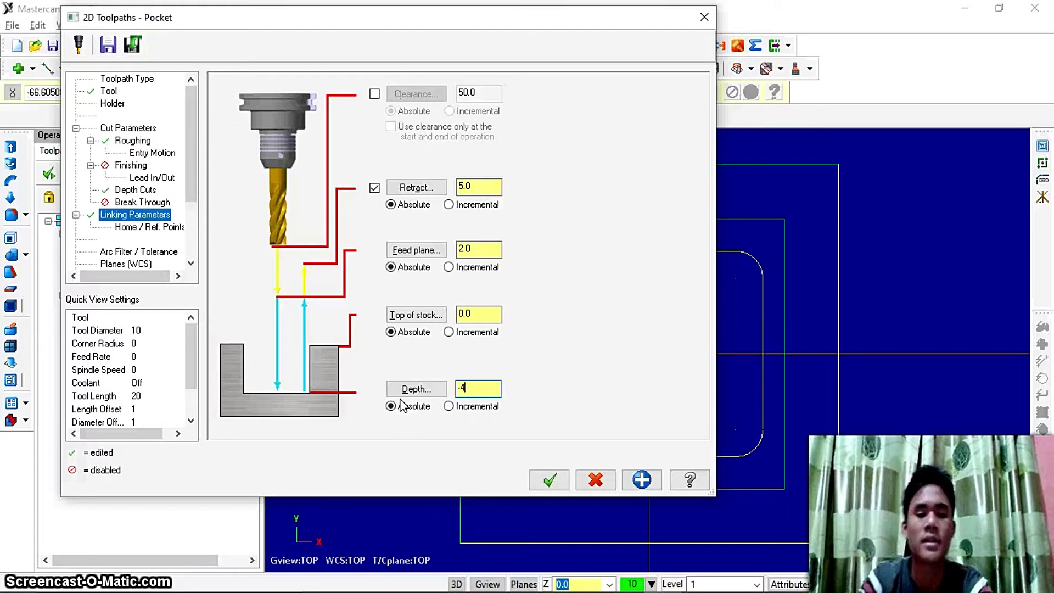
Set the flood coolant to On and accept the pocket toolpath parameters.
scroll(119, 219, down, 2)
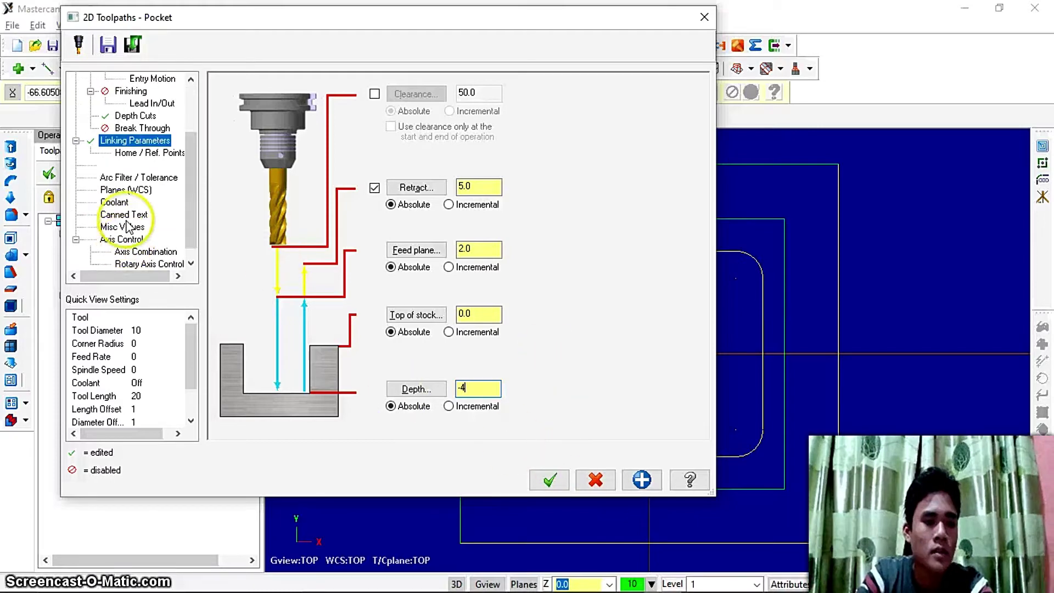
click(113, 202)
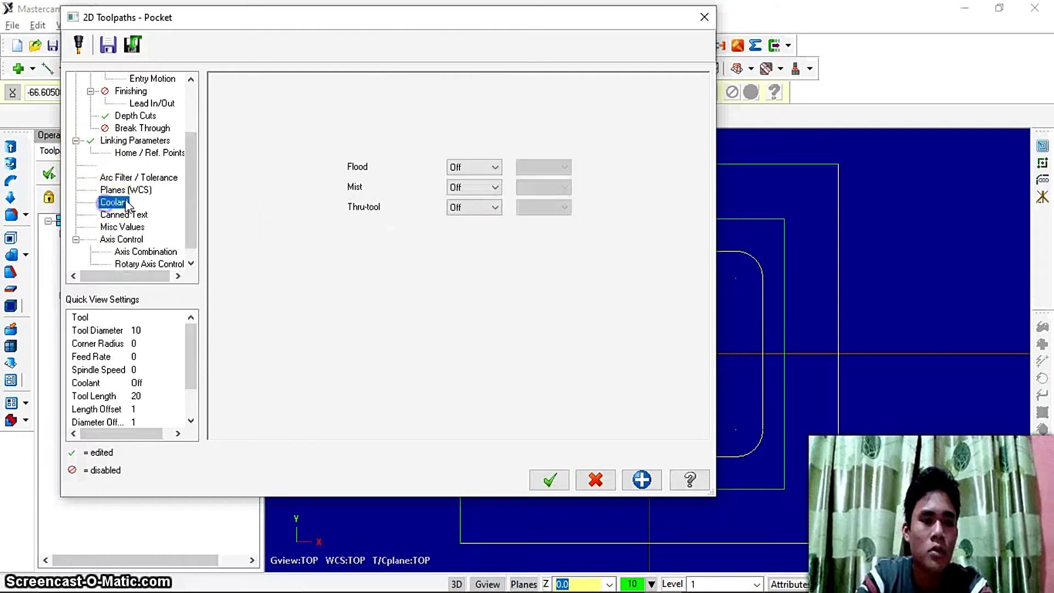
click(455, 166)
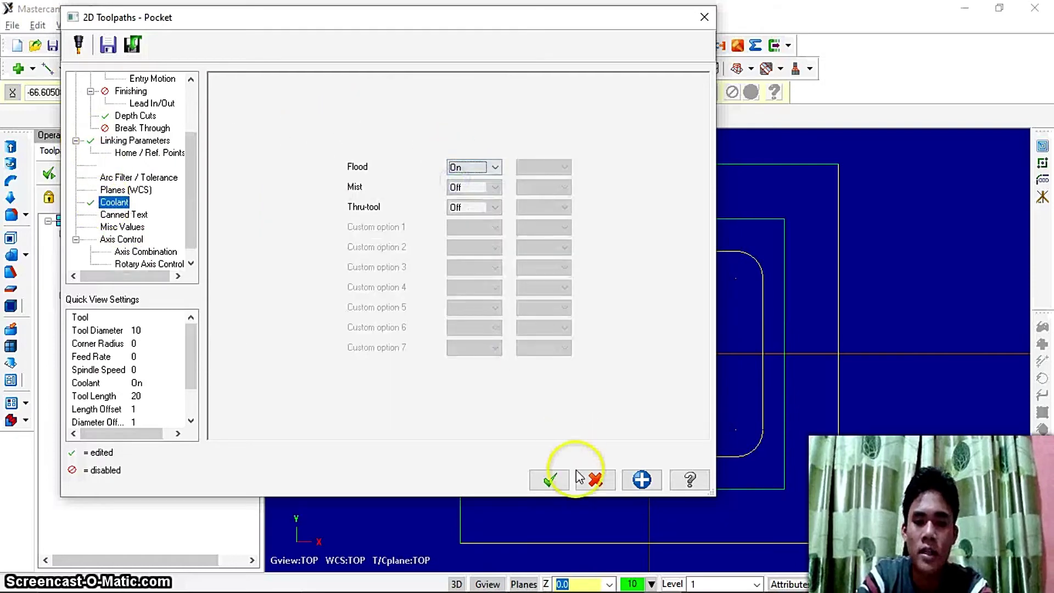
click(547, 481)
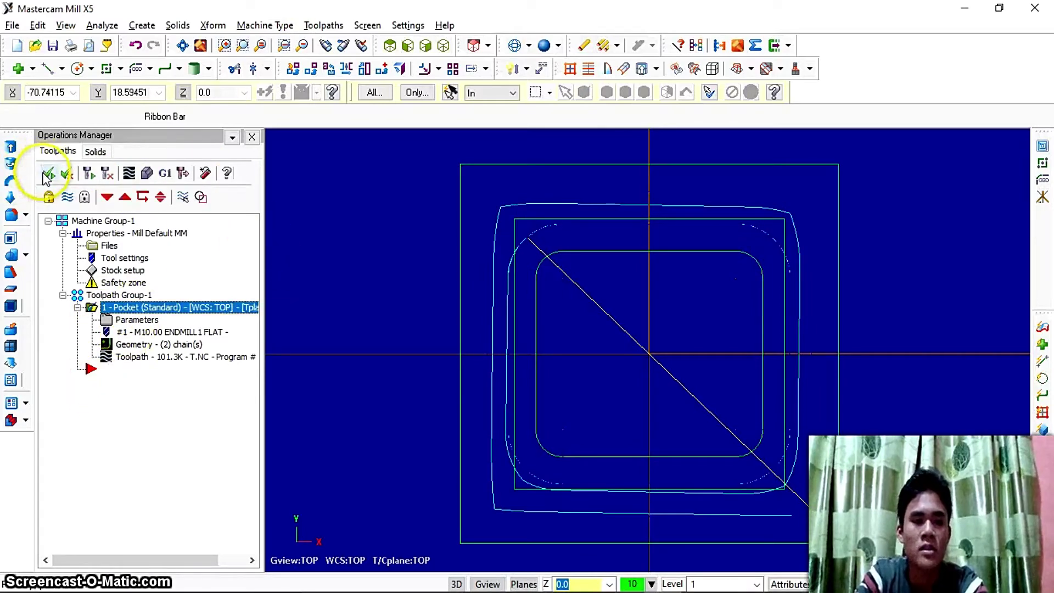
Regenerate the pocket operation and run its solid machining verification in the isometric view.
click(89, 174)
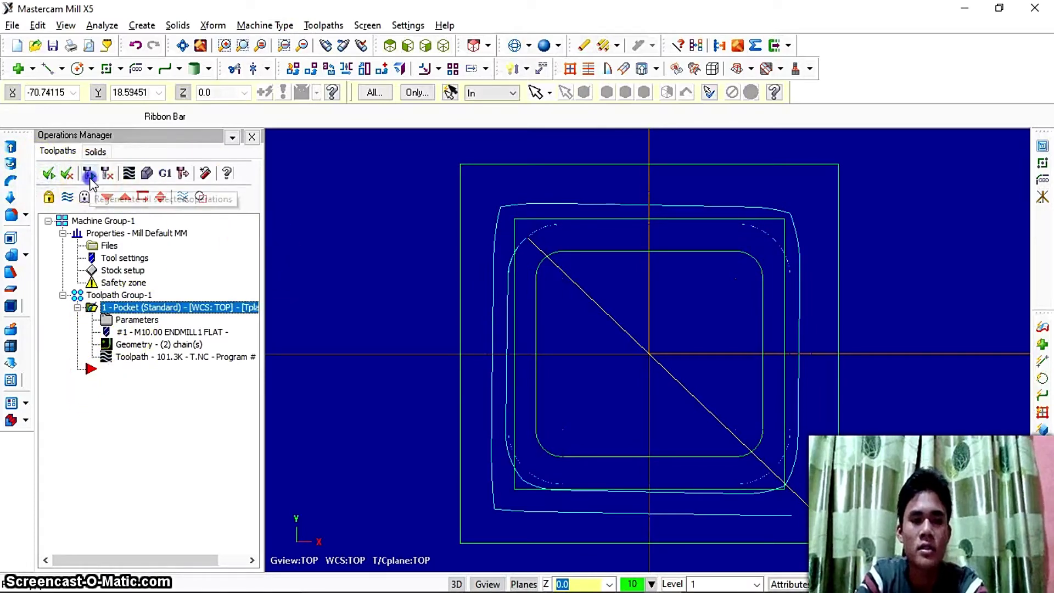
click(145, 174)
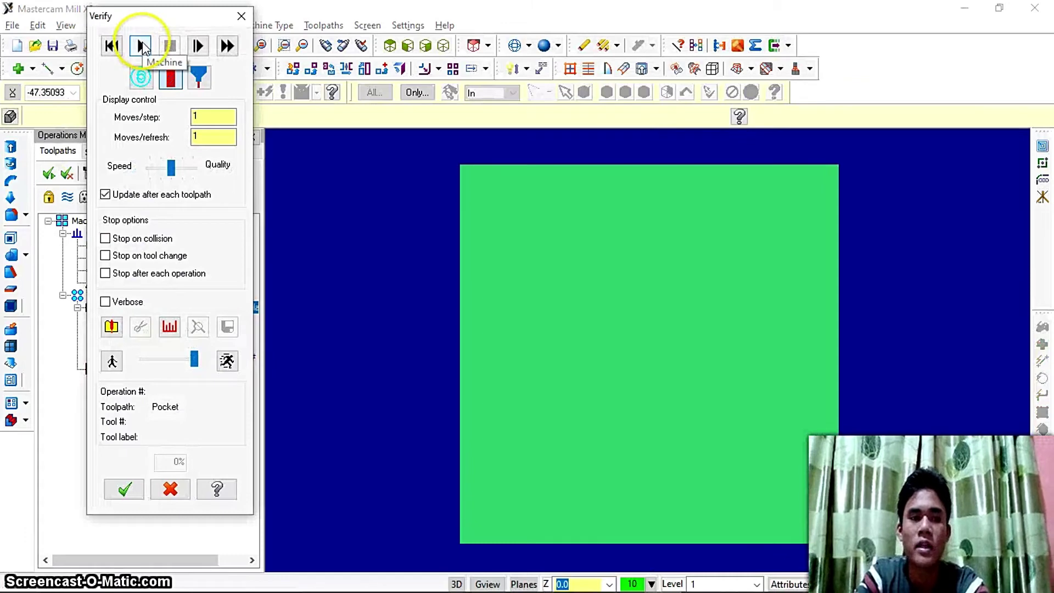
click(142, 44)
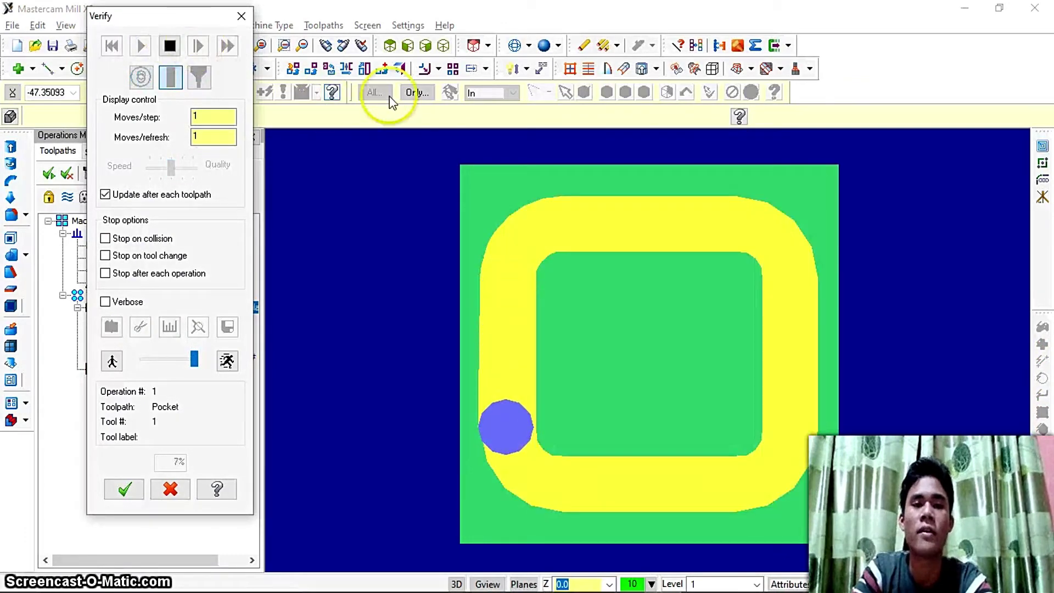
click(443, 48)
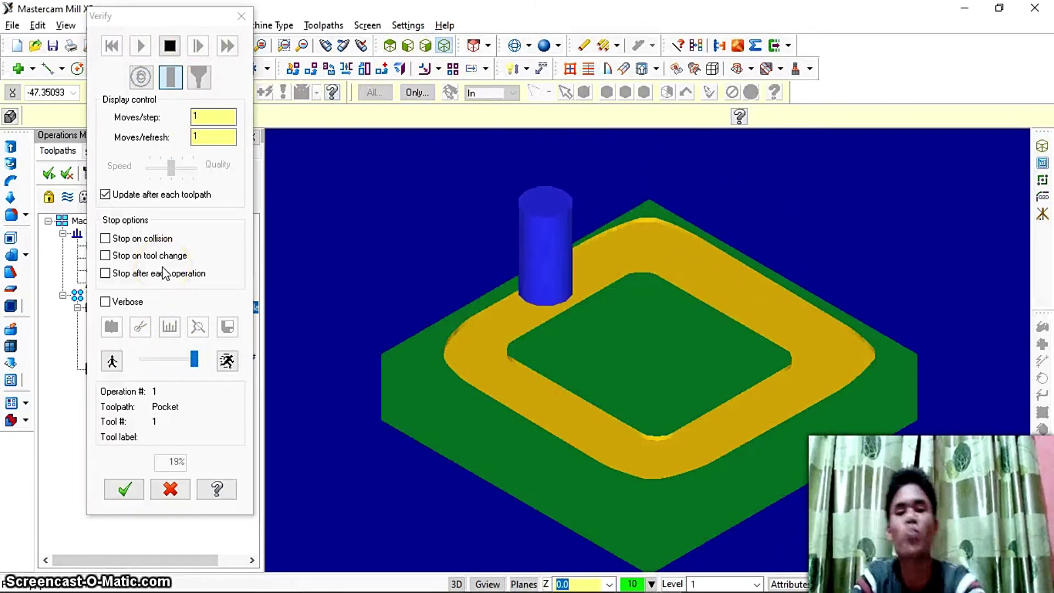
key(XF86MonBrightnessUp)
key(XF86MonBrightnessUp)
key(XF86MonBrightnessUp)
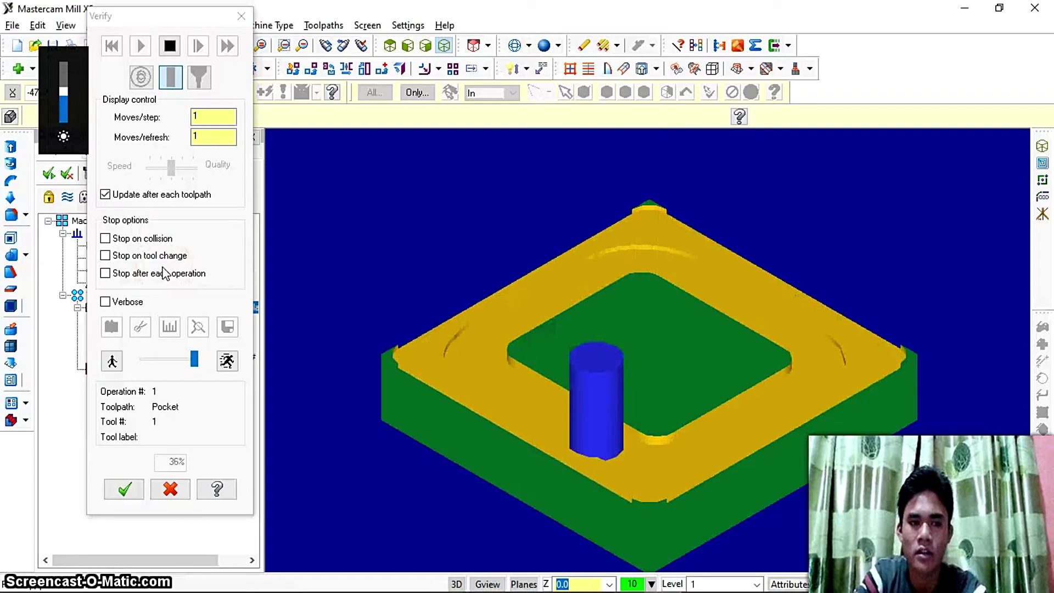
key(XF86MonBrightnessDown)
key(XF86MonBrightnessDown)
key(XF86MonBrightnessDown)
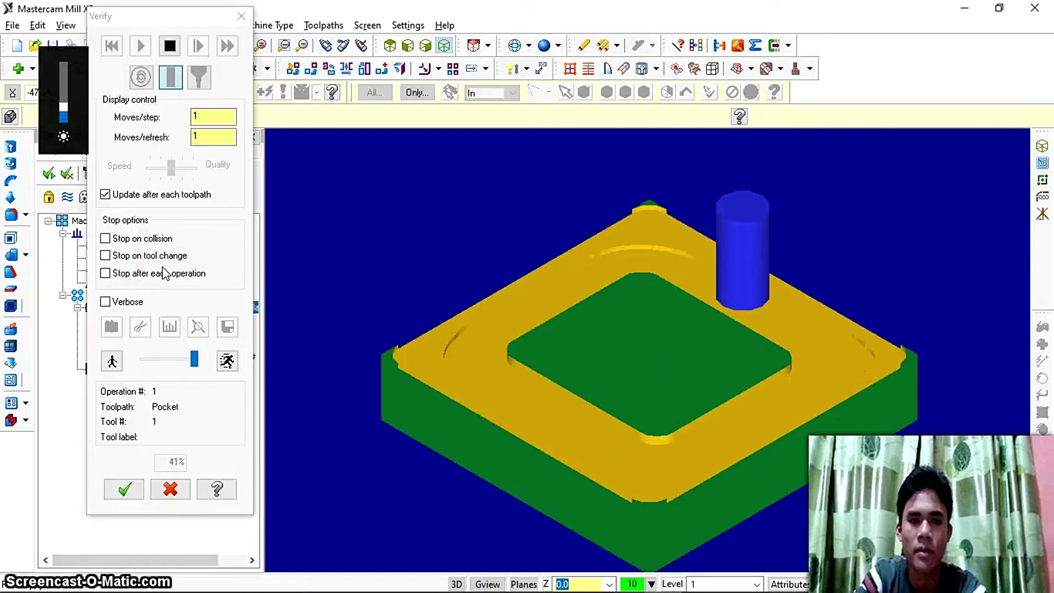
key(XF86MonBrightnessDown)
key(XF86MonBrightnessUp)
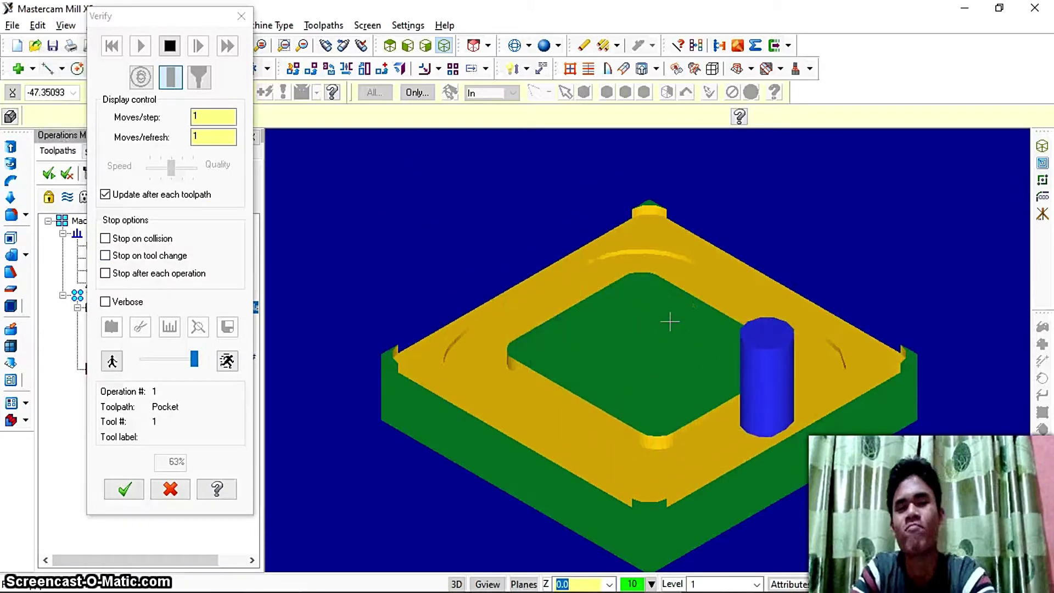
Close the pocket's verification and return the model to the top view.
click(670, 336)
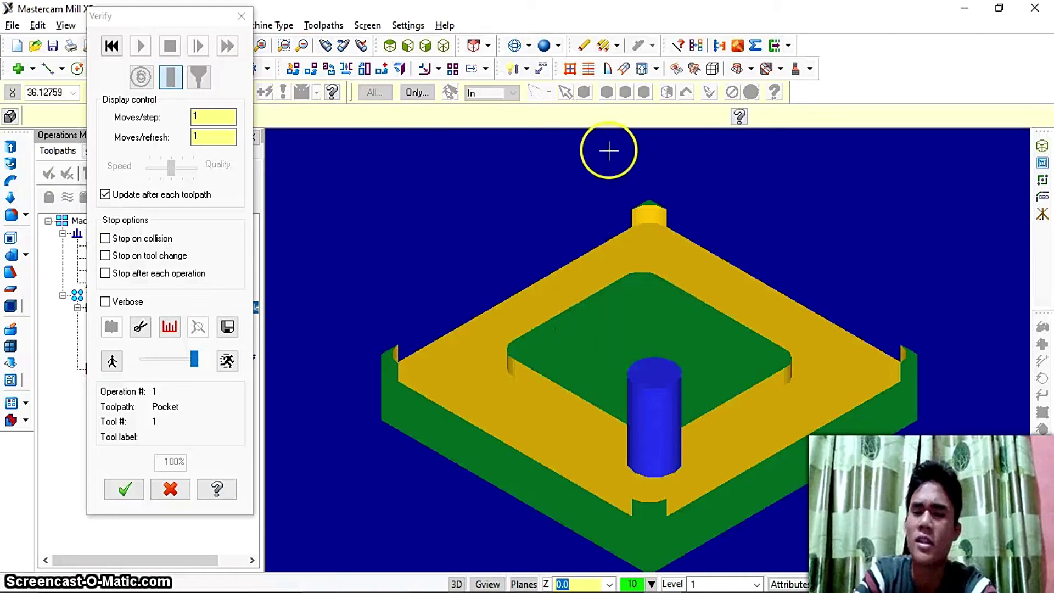
click(140, 491)
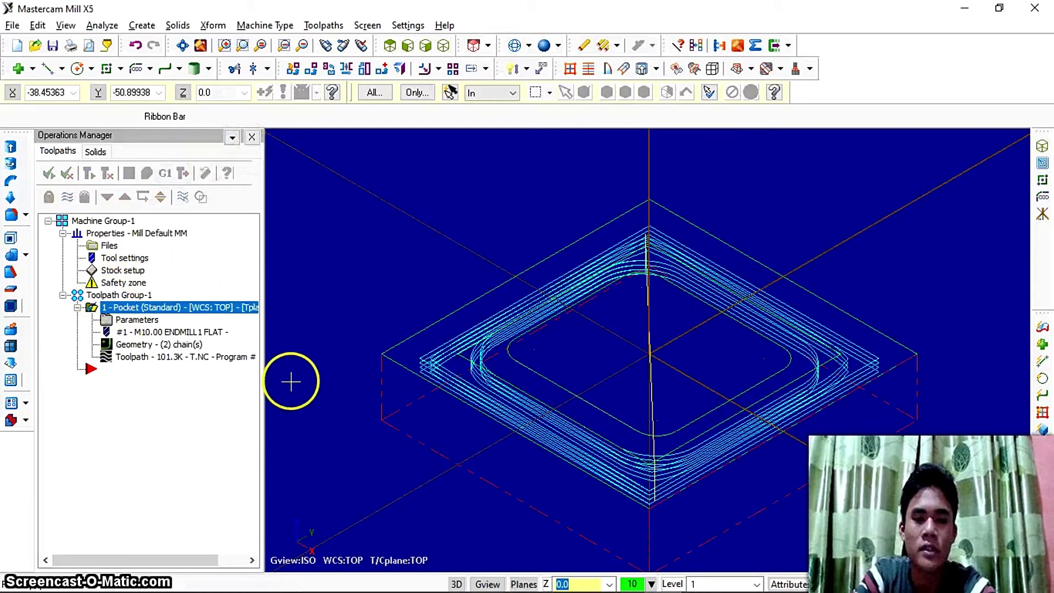
click(396, 47)
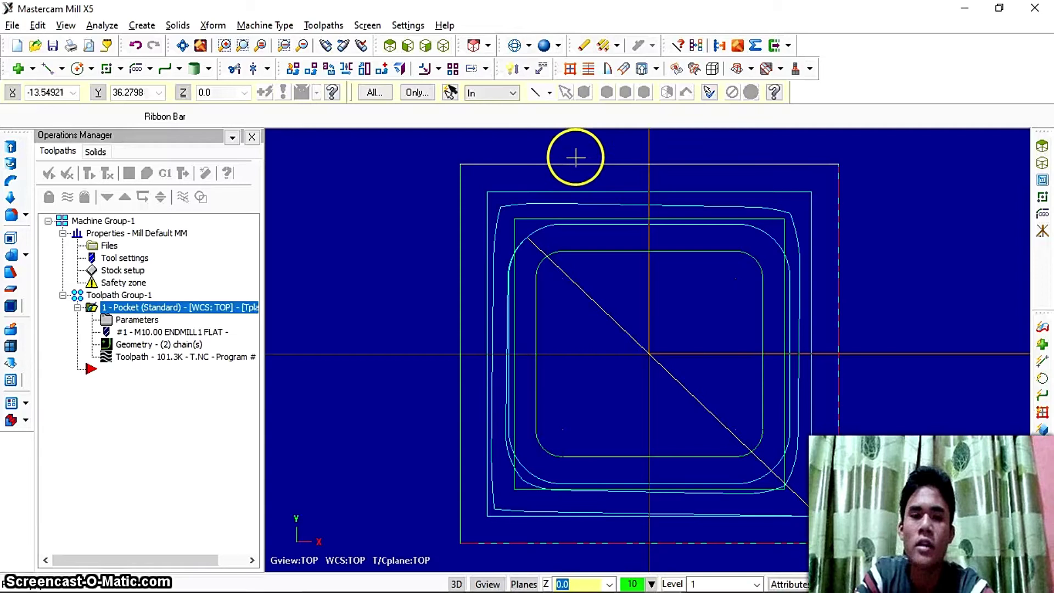
Check the reference drawing and start a Contour mill toolpath chained on the 50 x 50 square and the outer 70 x 70 rectangle.
key(alt+Tab)
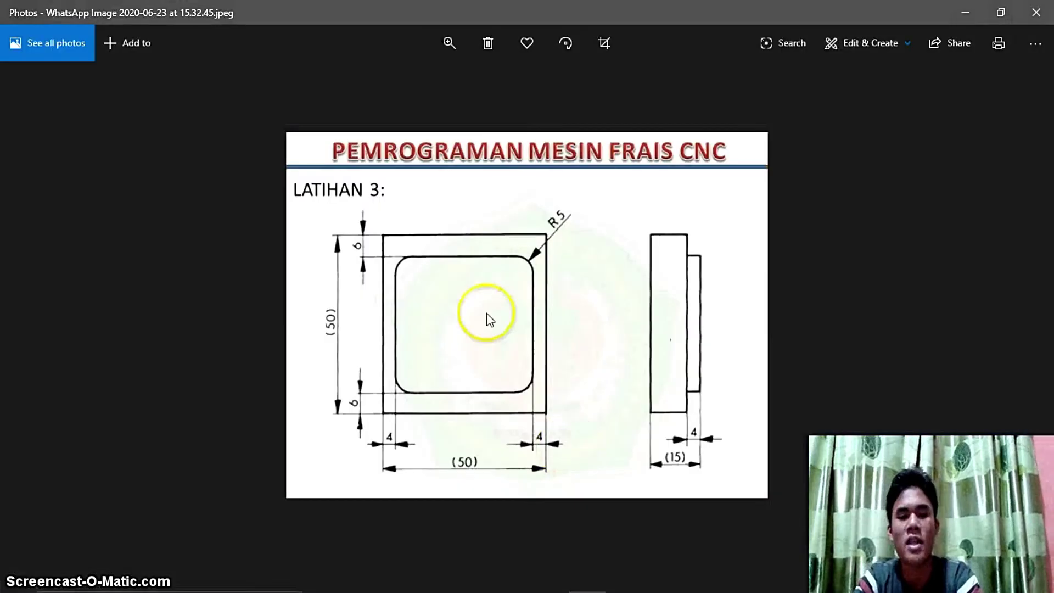
key(alt+Tab)
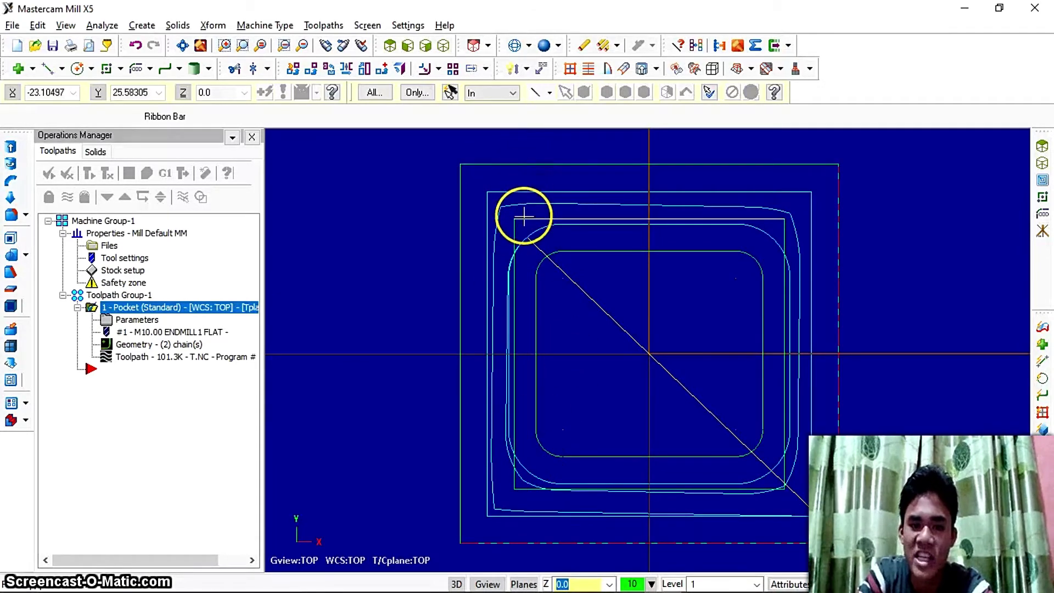
right_click(133, 375)
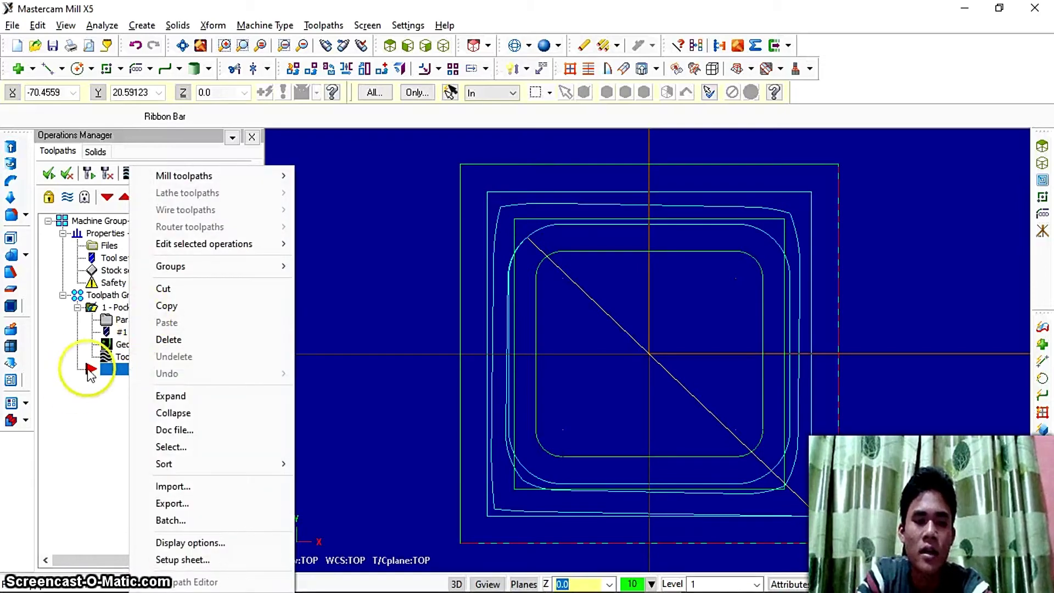
mouse_move(211, 180)
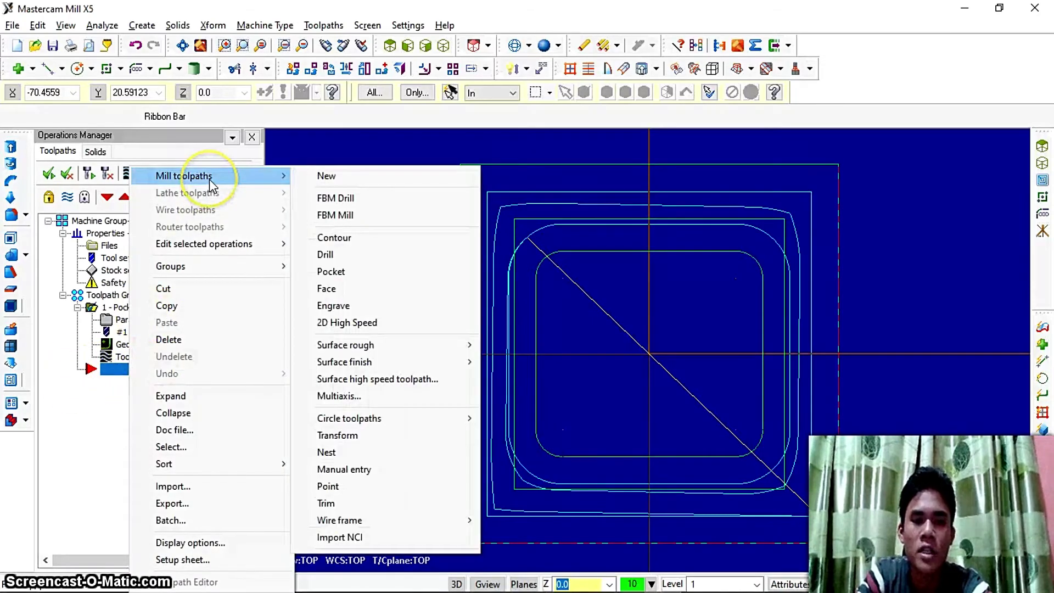
click(350, 239)
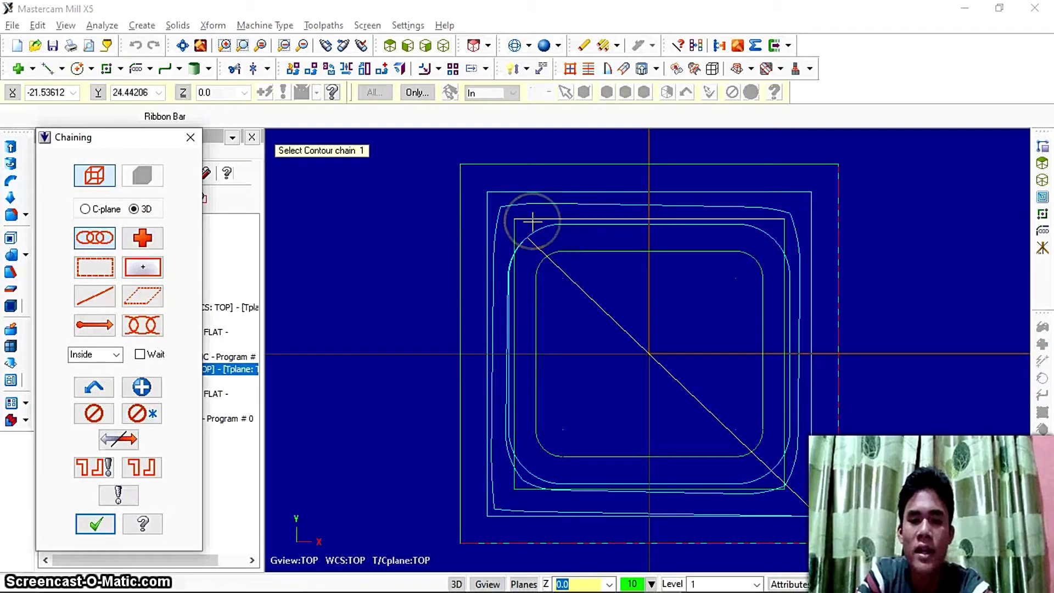
click(532, 221)
click(475, 164)
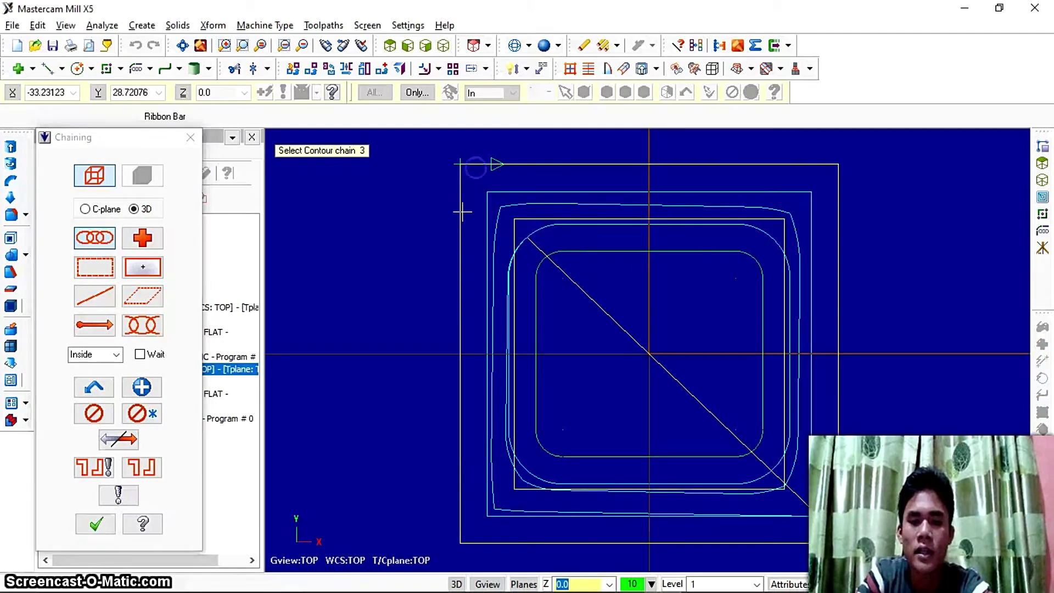
click(88, 525)
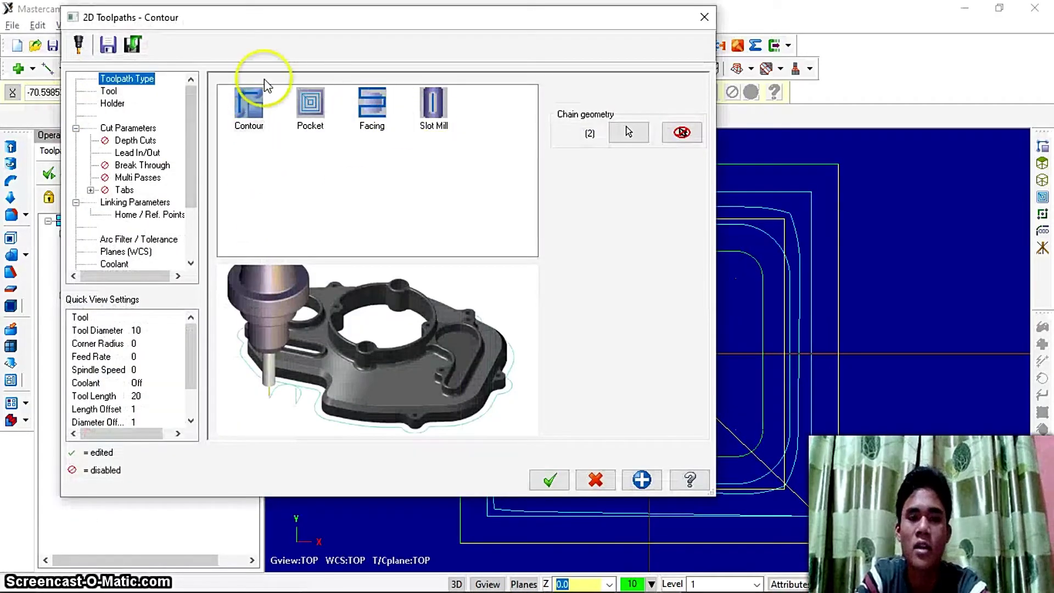
Keep the Contour toolpath type and enable depth cuts with a max rough step of 1.0.
click(243, 102)
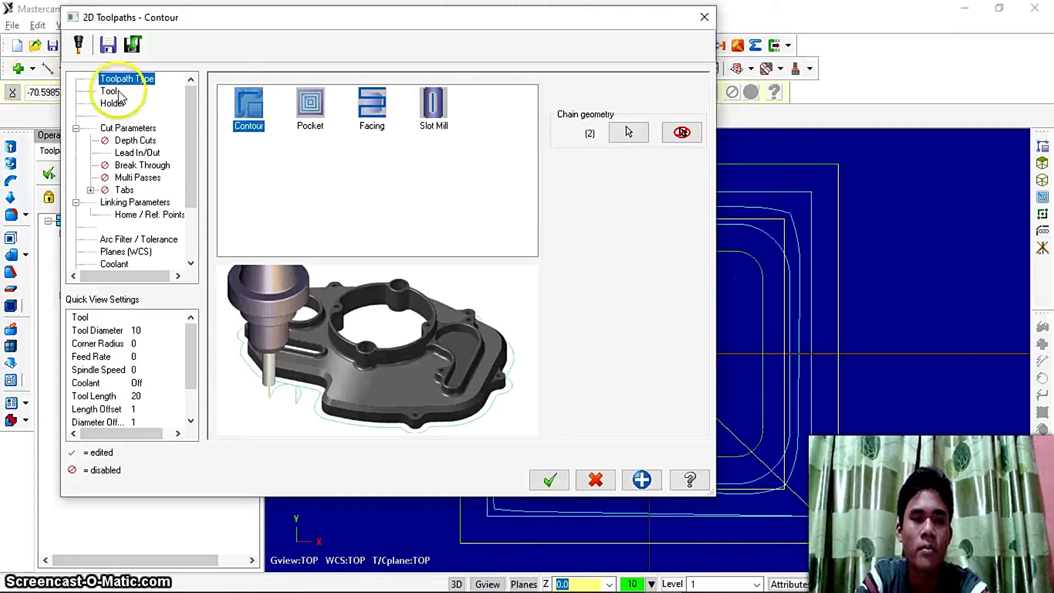
click(109, 91)
click(113, 104)
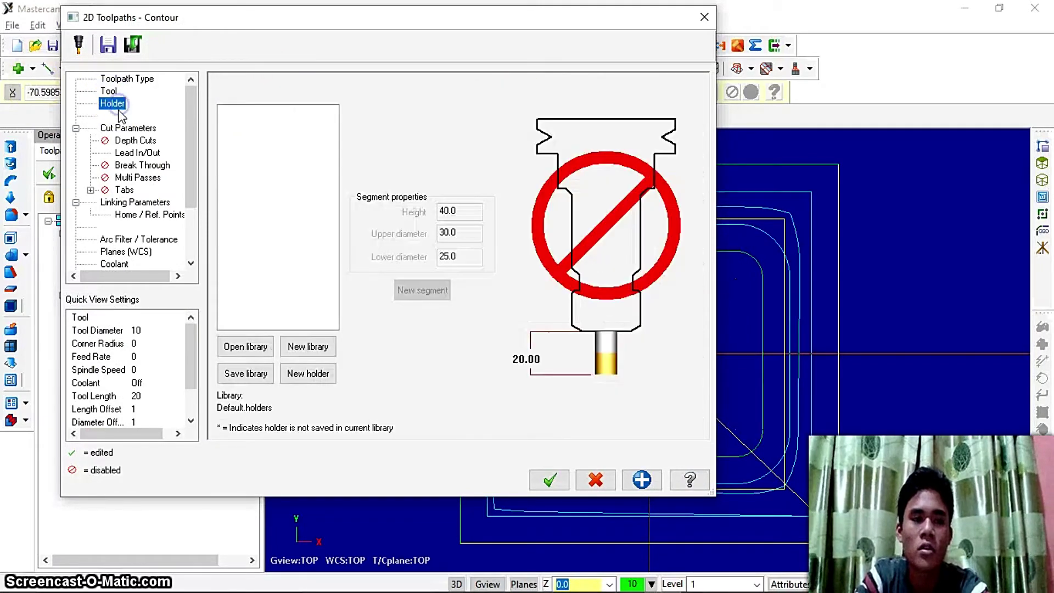
click(123, 140)
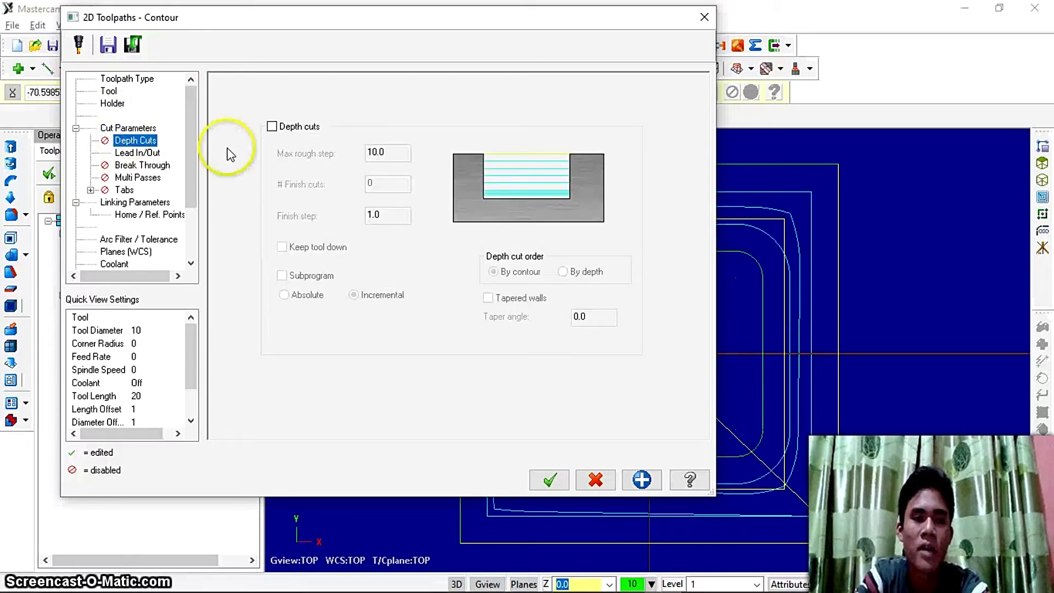
click(272, 127)
drag(399, 163, 354, 164)
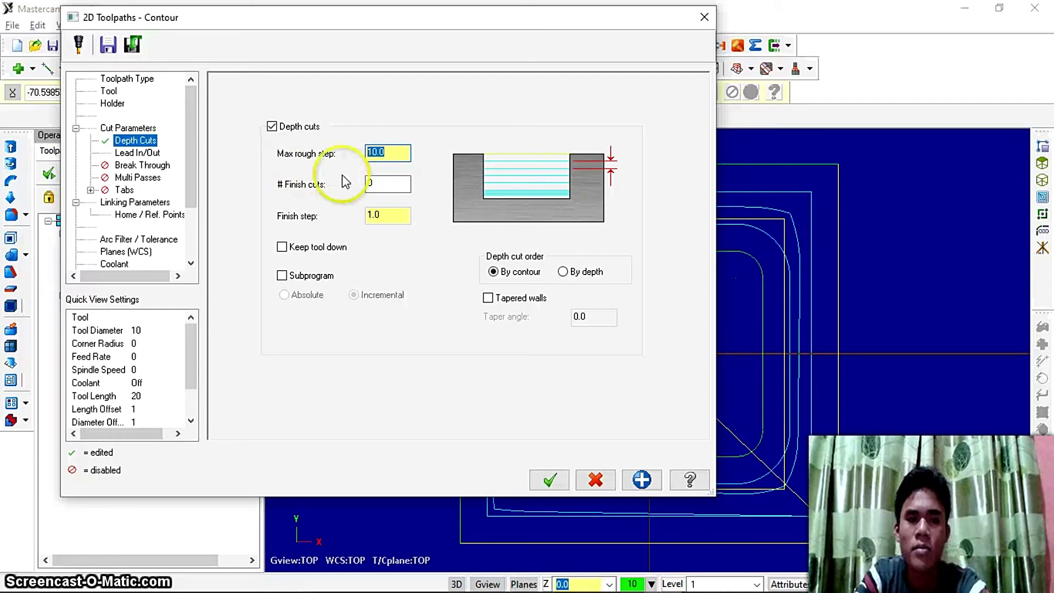
text(11)
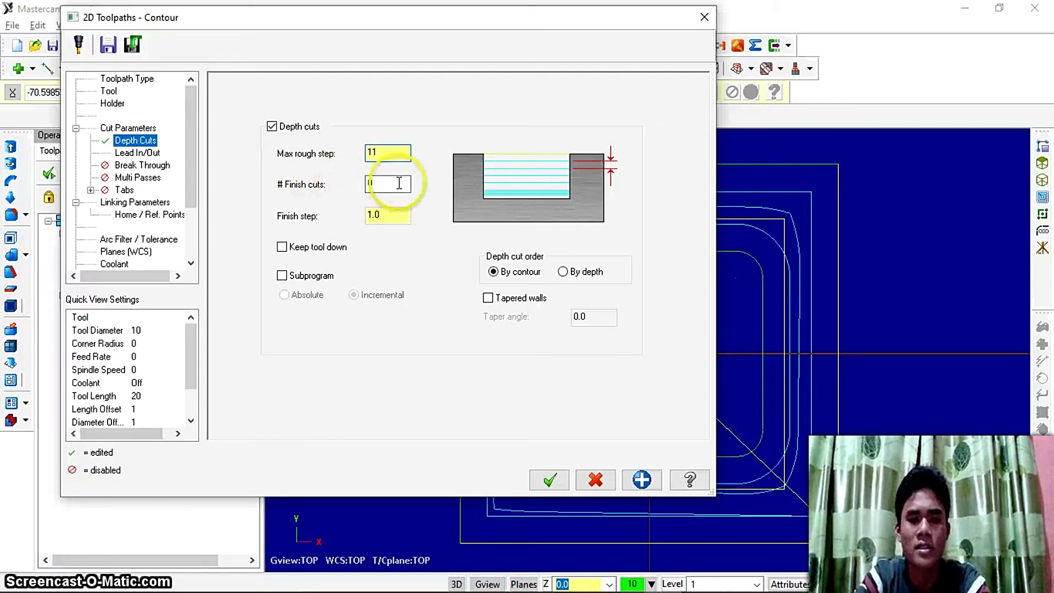
drag(399, 216, 337, 219)
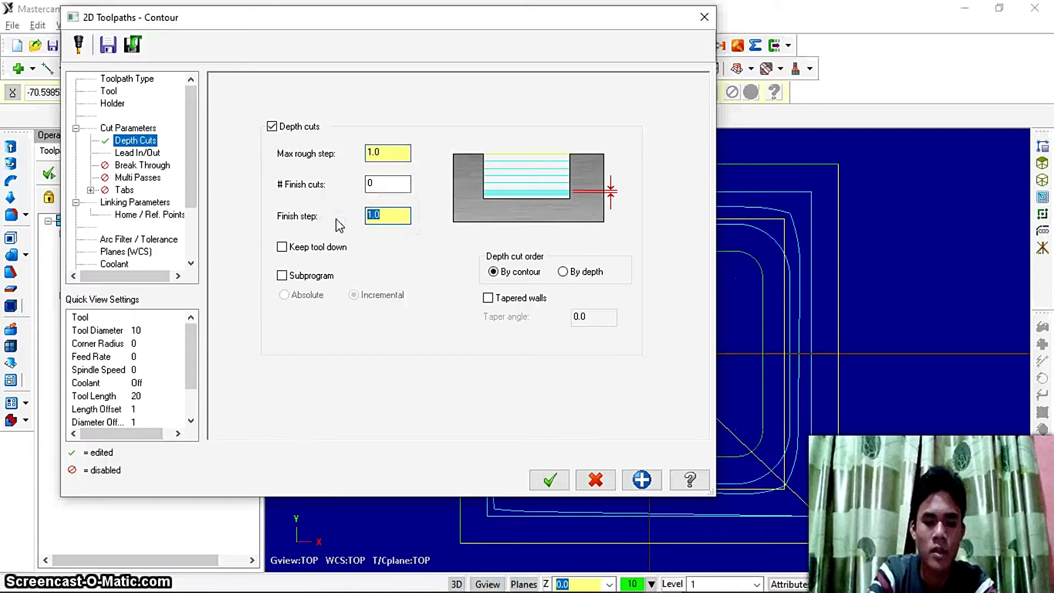
Set the contour's linking parameters to absolute feed plane and depth, with retract 5.0, feed plane 2.0 and depth -15.0.
click(126, 204)
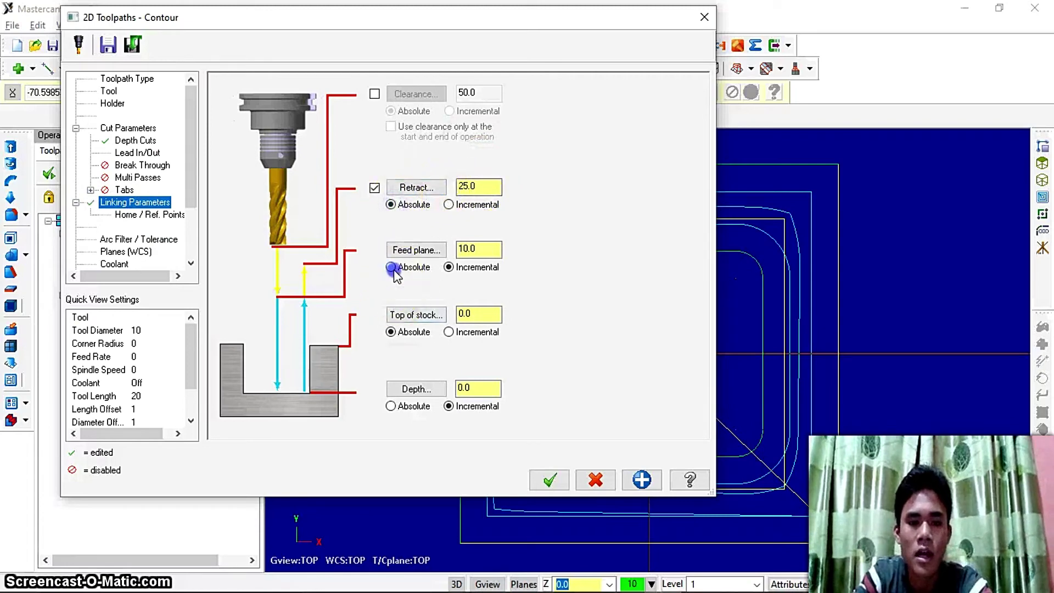
click(391, 406)
click(472, 187)
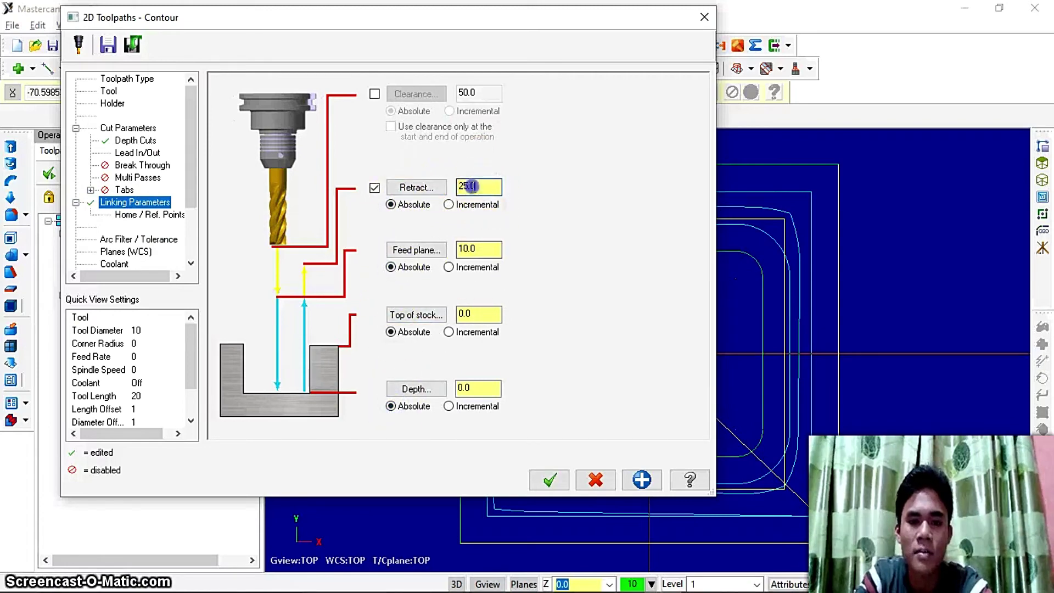
click(486, 267)
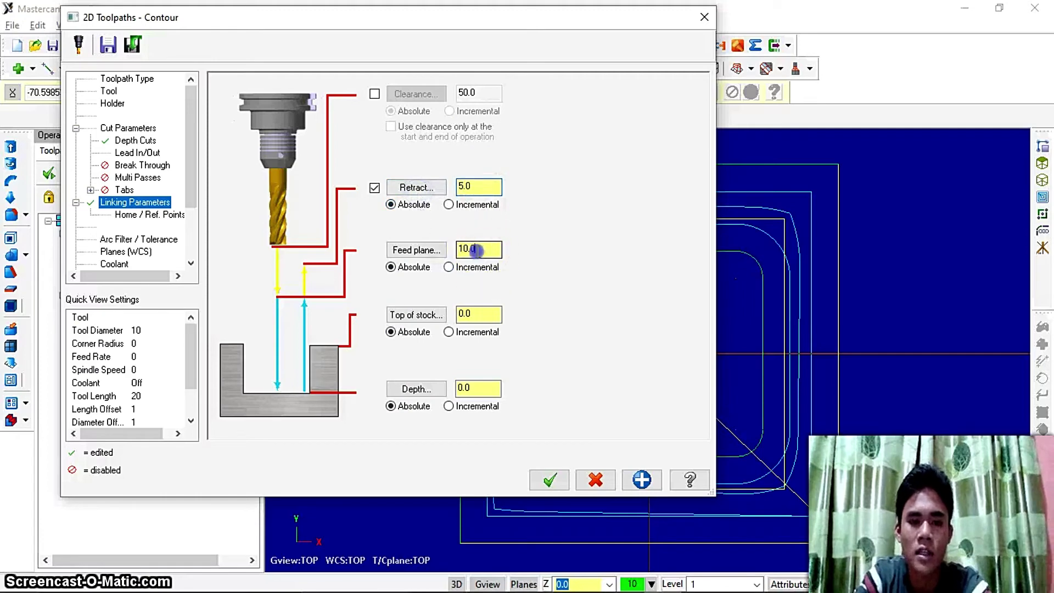
click(475, 388)
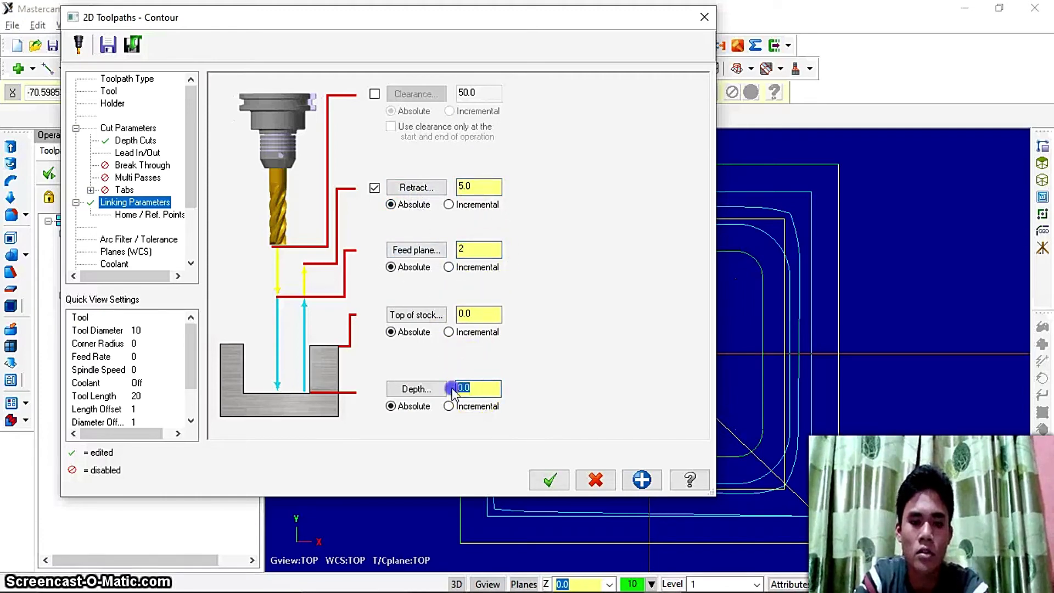
click(487, 406)
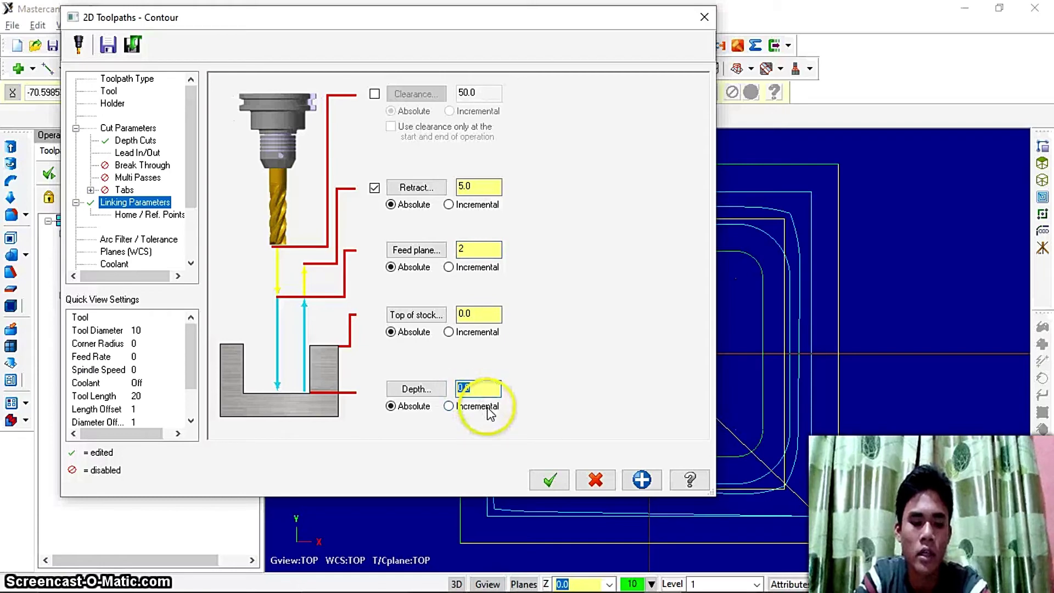
text(-15)
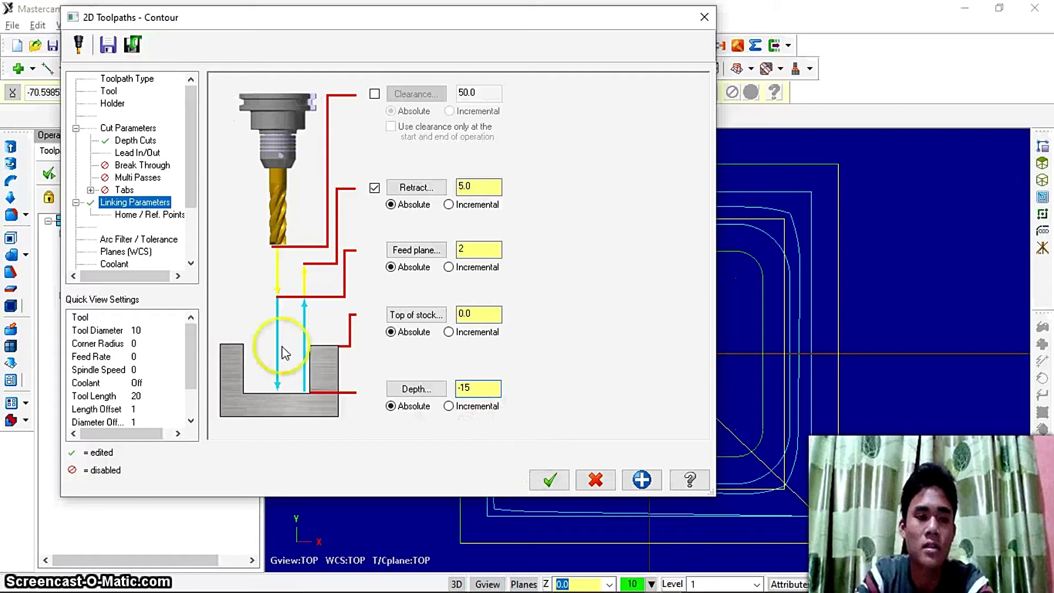
click(142, 215)
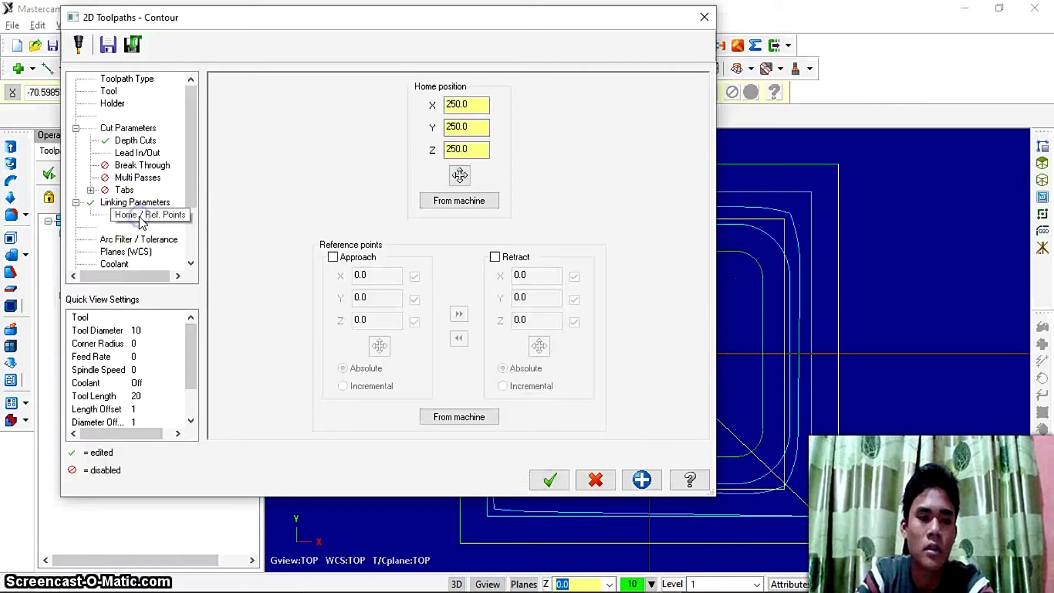
click(135, 204)
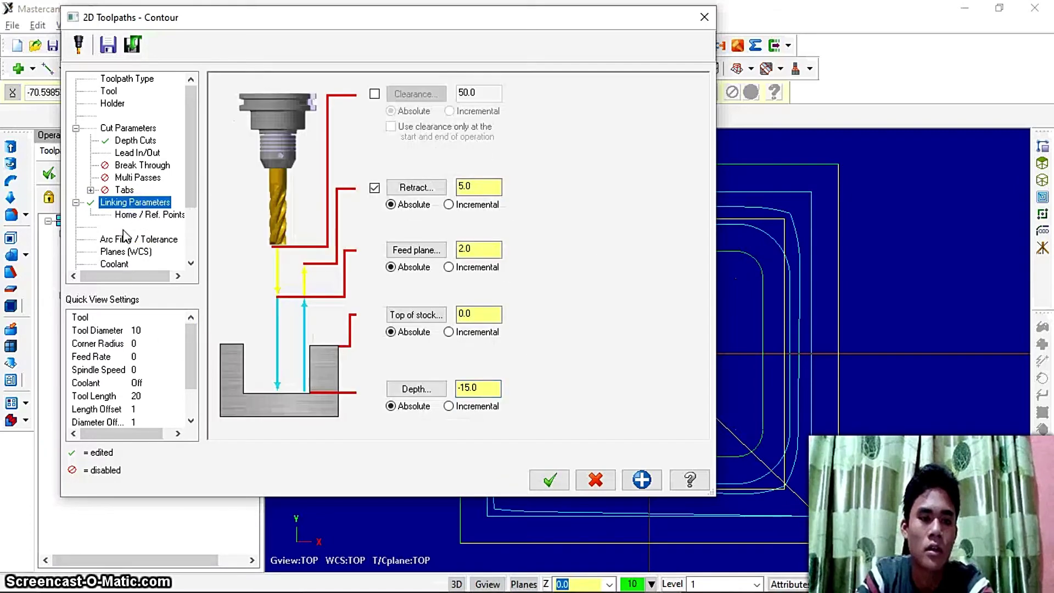
Set the contour toolpath's flood coolant to On.
scroll(125, 236, down, 2)
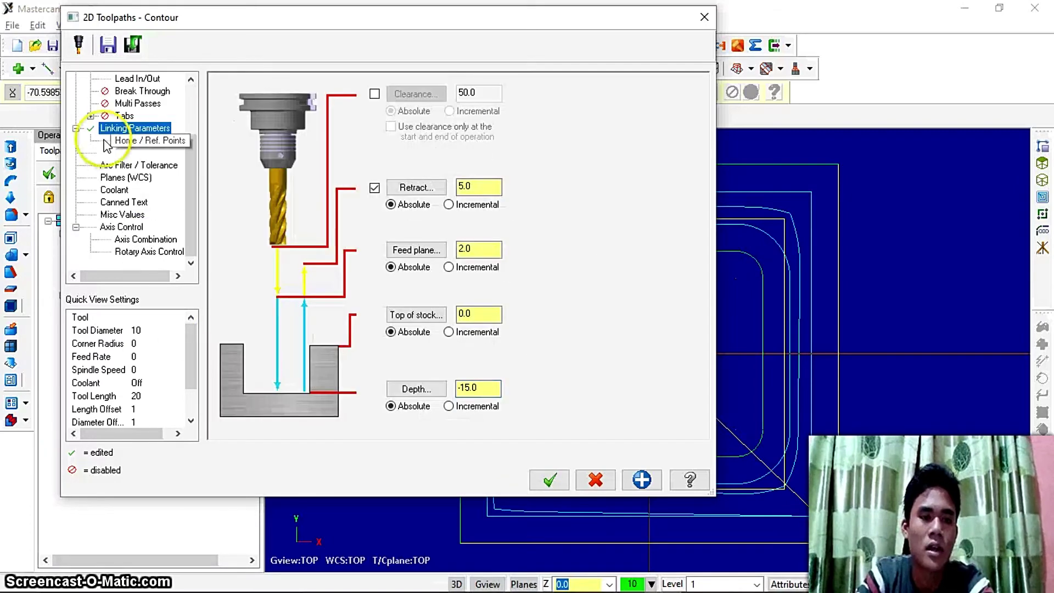
click(124, 192)
click(450, 172)
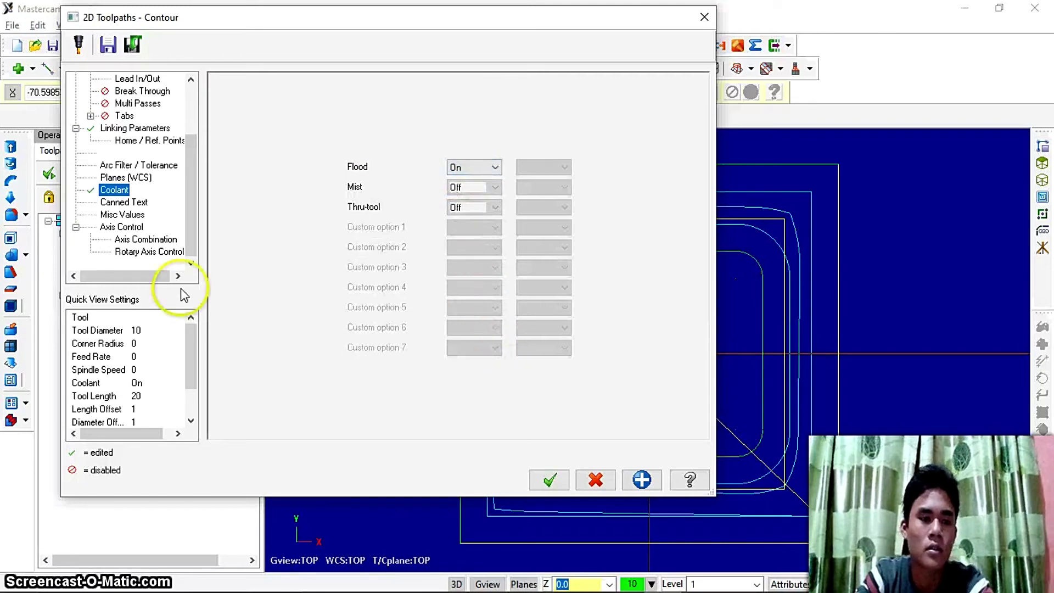
Review the contour toolpath's remaining settings, including multi passes, home position, arc filter, planes, canned text, misc values and axis control.
click(133, 235)
click(125, 216)
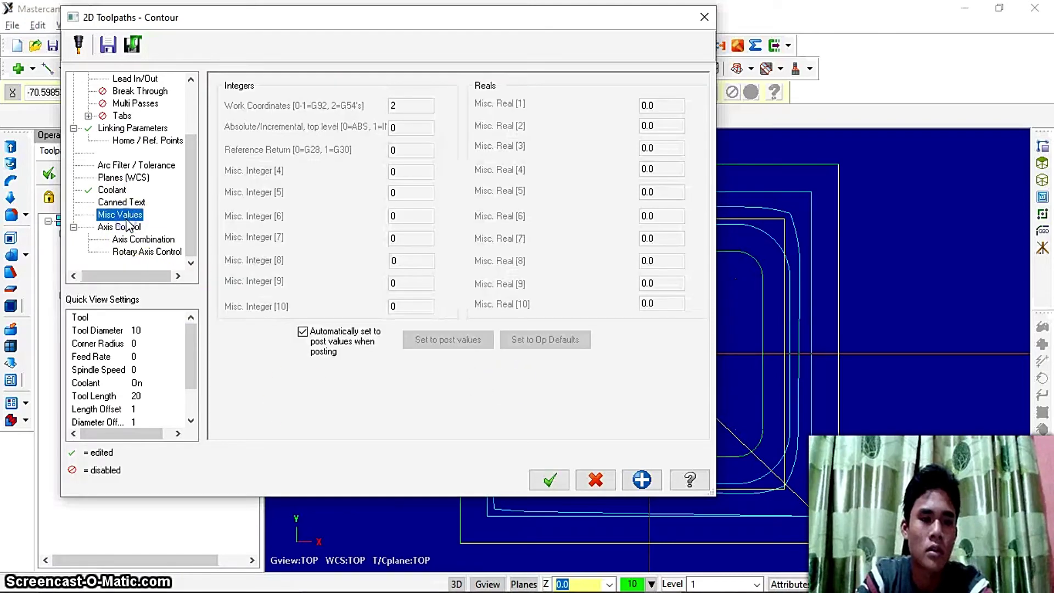
click(123, 178)
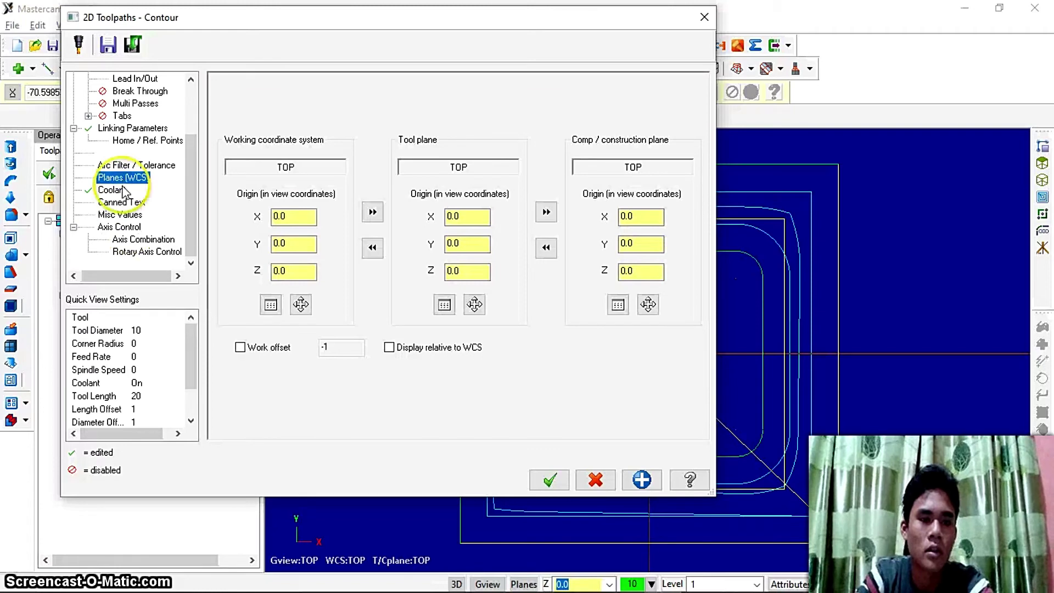
click(112, 190)
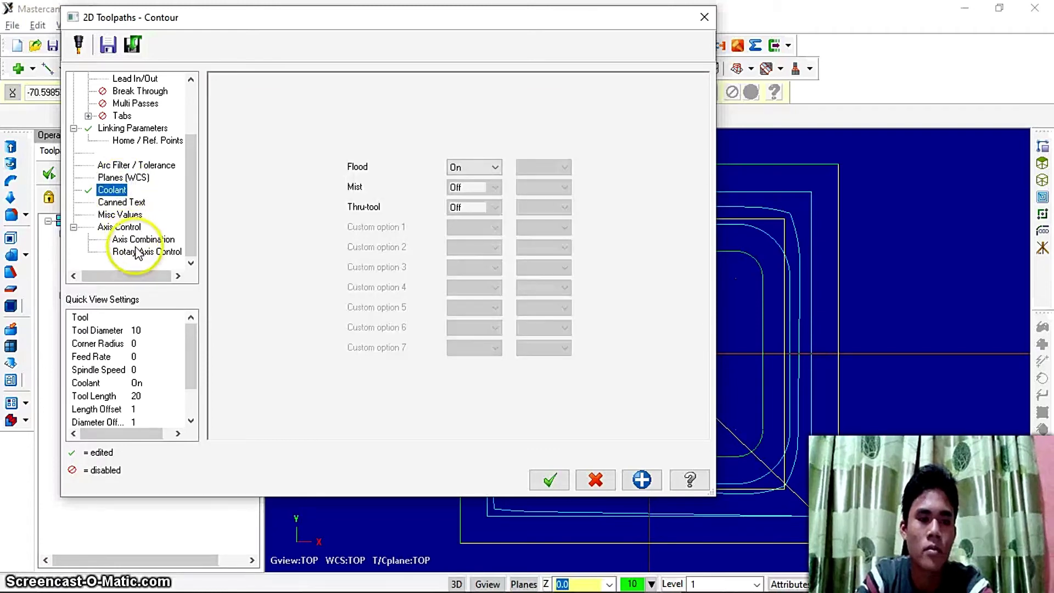
click(110, 332)
click(103, 318)
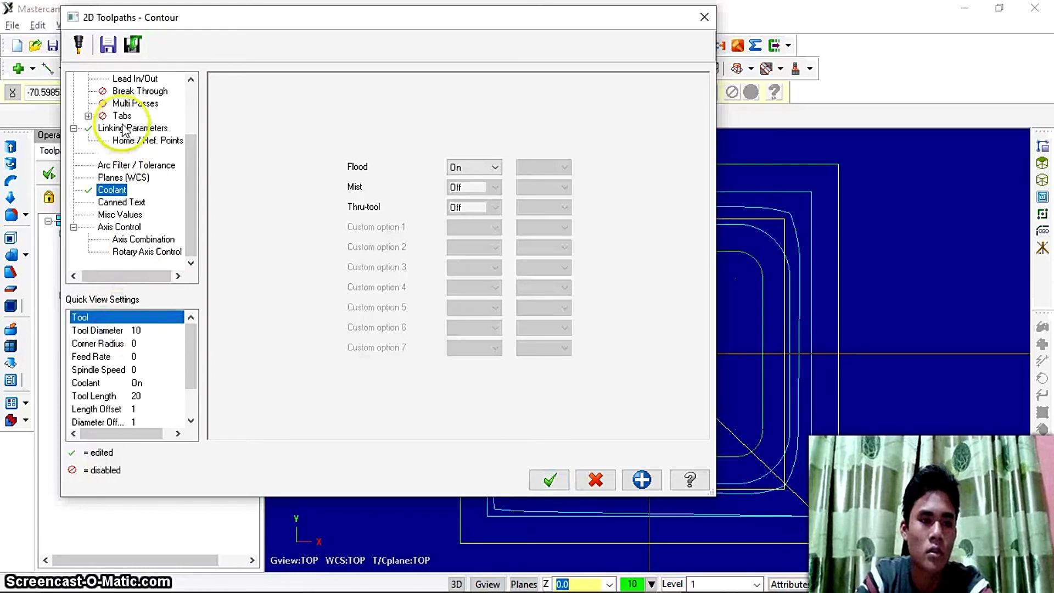
scroll(125, 130, up, 2)
click(135, 166)
click(132, 178)
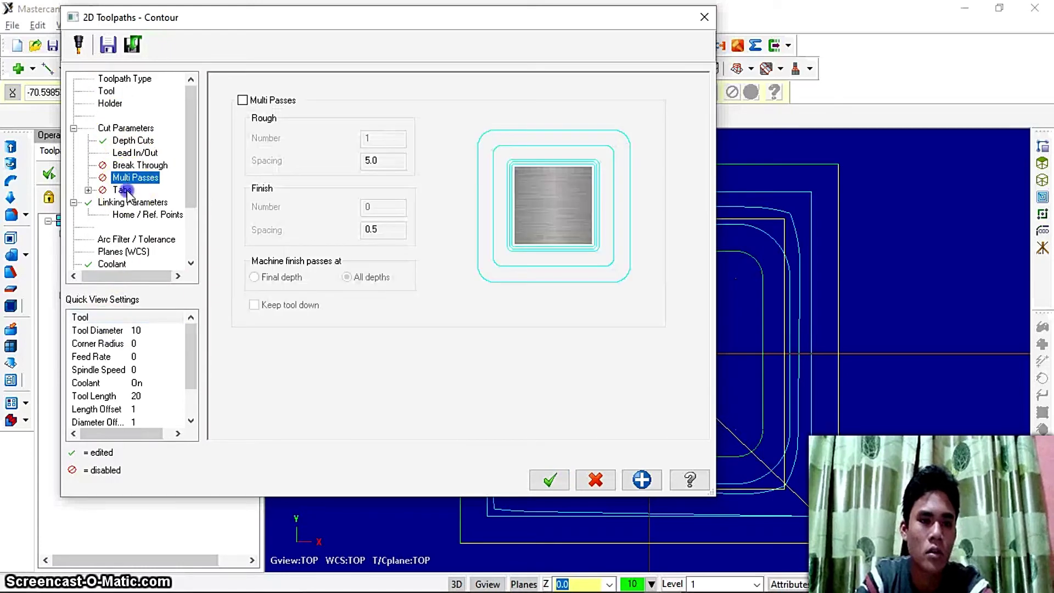
click(123, 190)
click(128, 216)
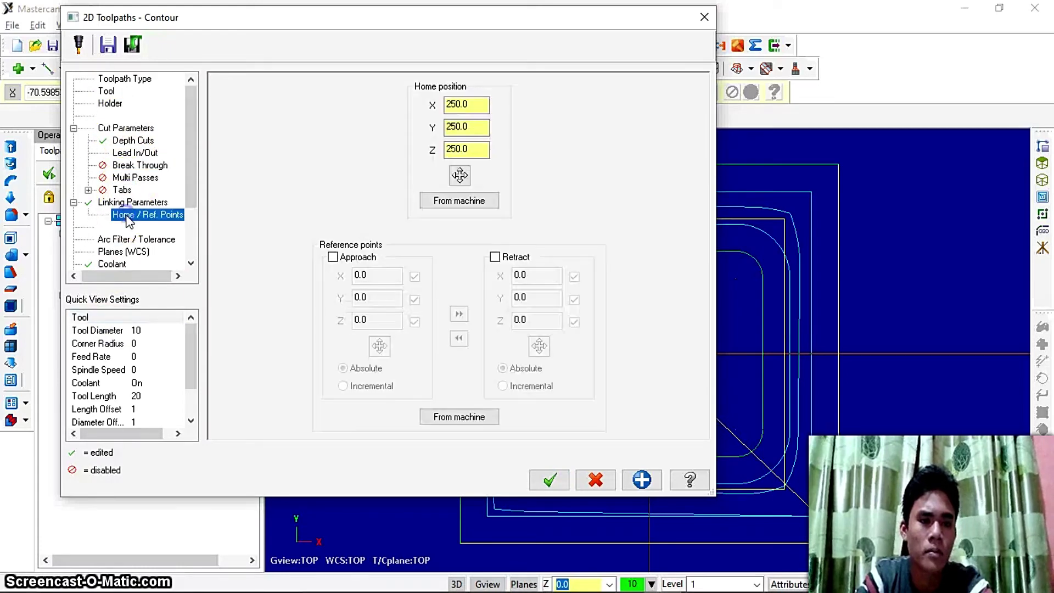
scroll(129, 220, down, 2)
click(131, 166)
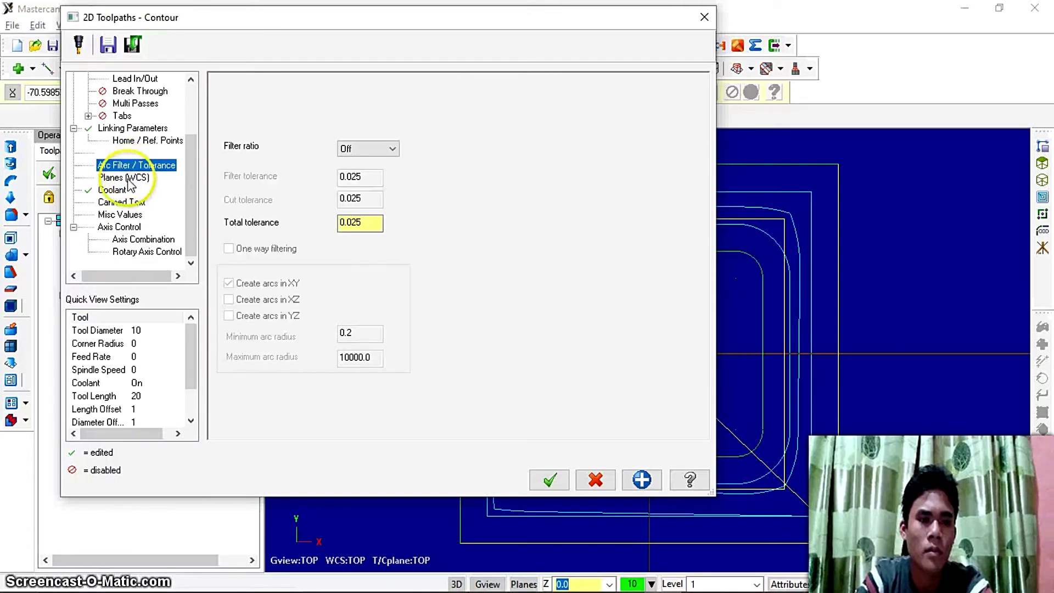
click(125, 177)
click(122, 216)
key(Up)
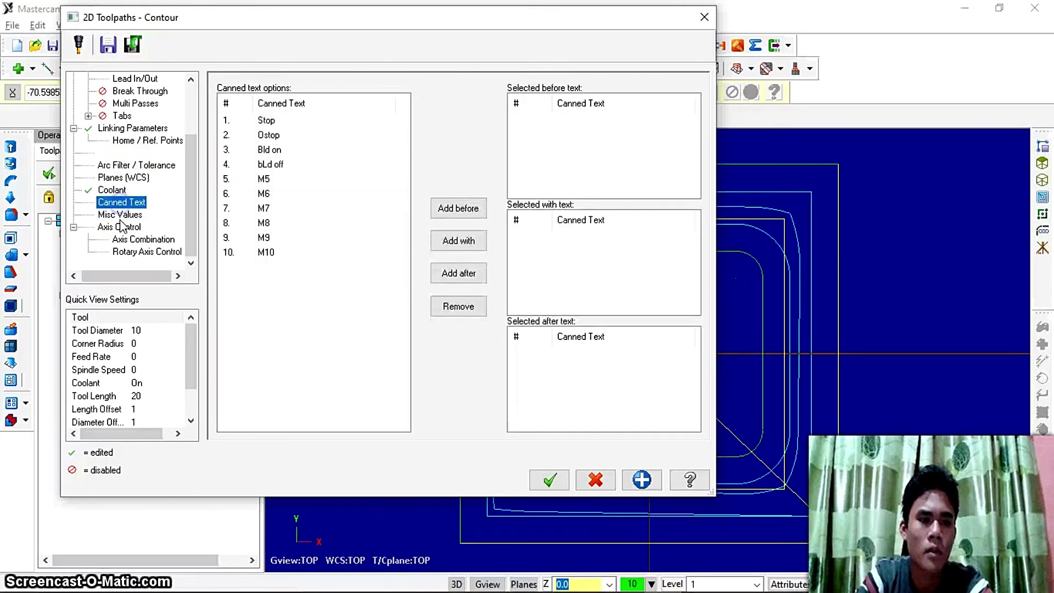
click(125, 240)
click(130, 252)
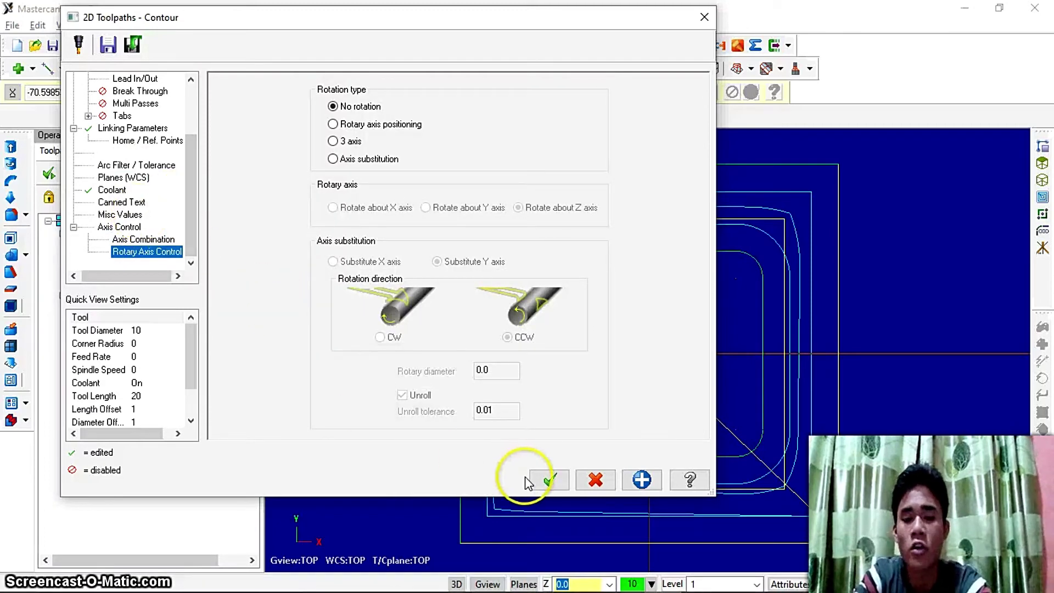
Accept the contour parameters to generate the toolpath and inspect it around the part in the top view.
click(547, 480)
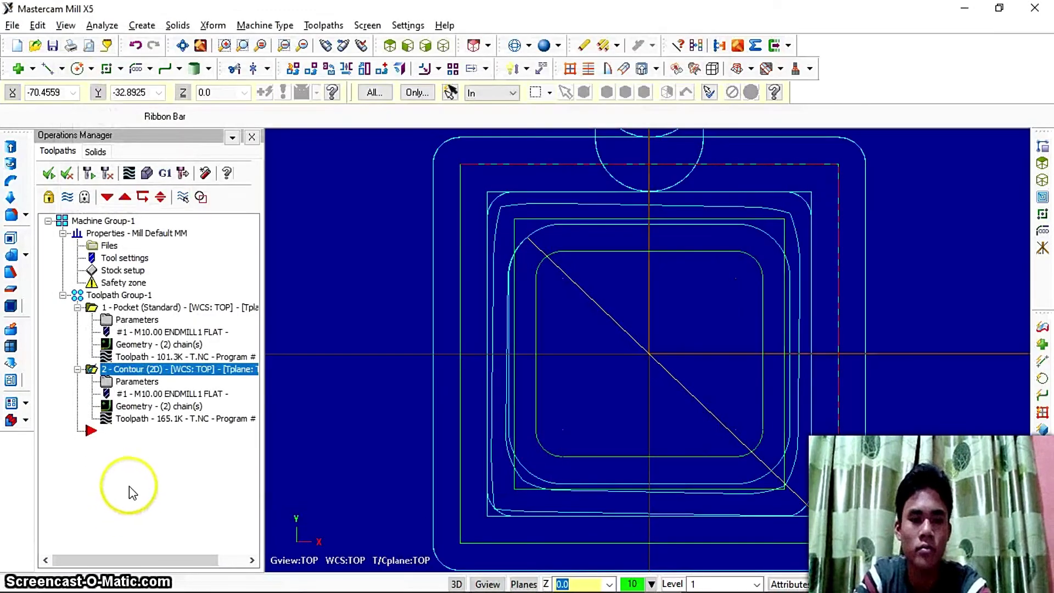
scroll(575, 354, down, 6)
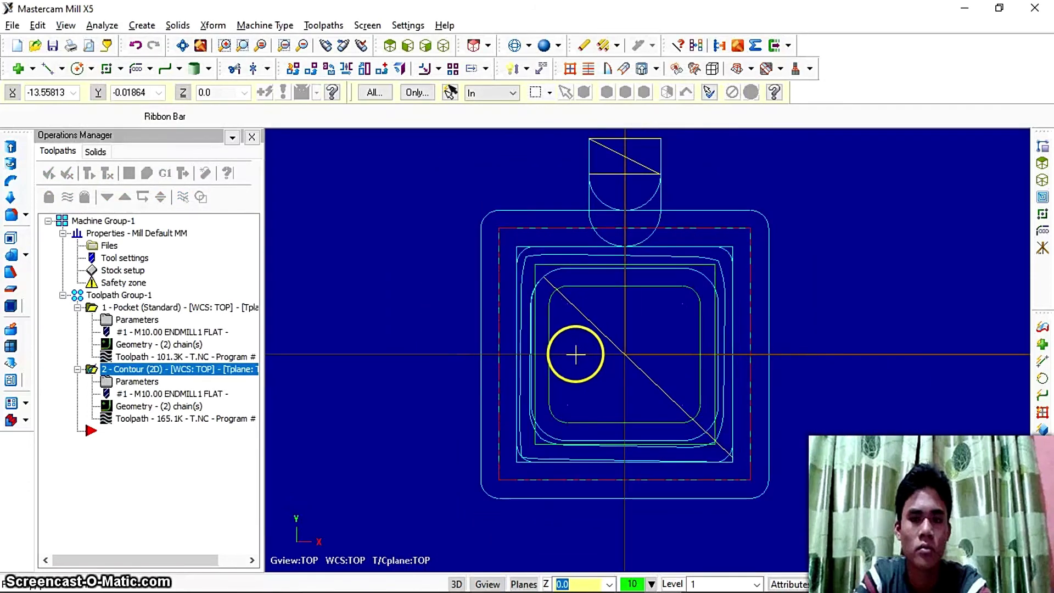
scroll(576, 354, up, 1)
scroll(575, 354, down, 1)
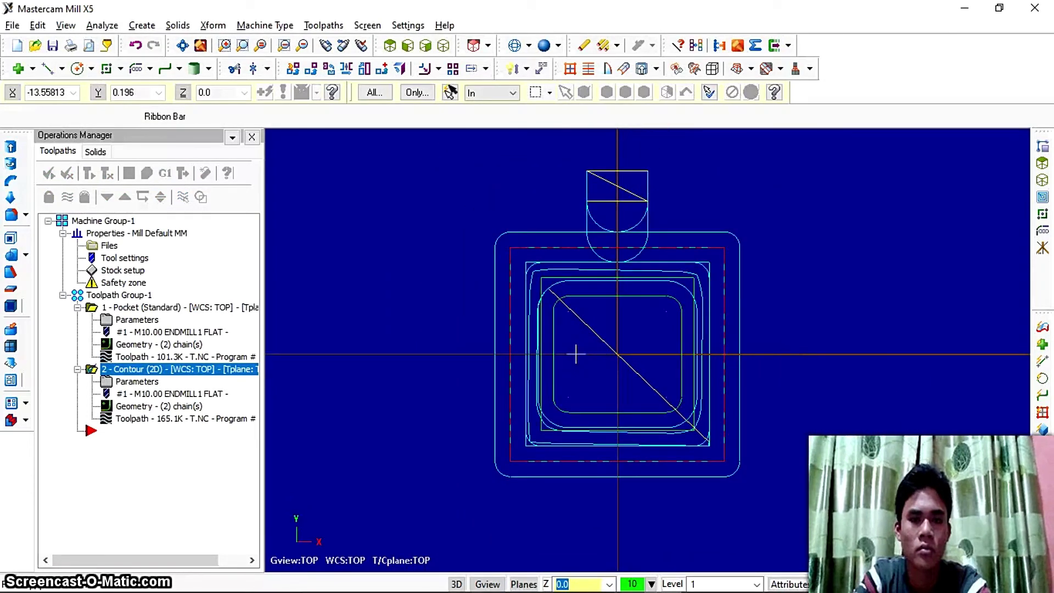
scroll(576, 354, up, 1)
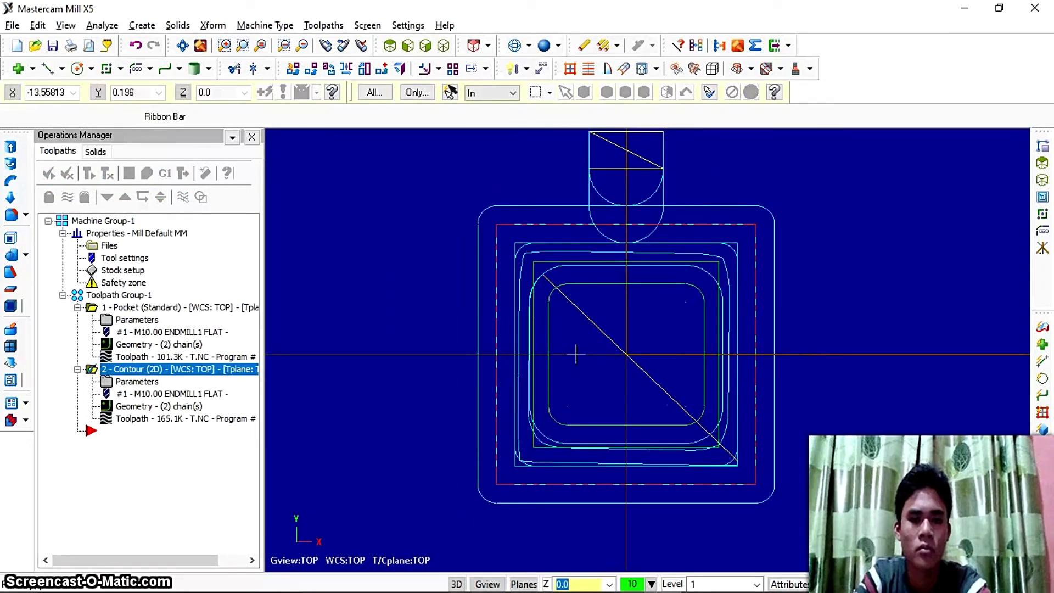
scroll(575, 354, down, 1)
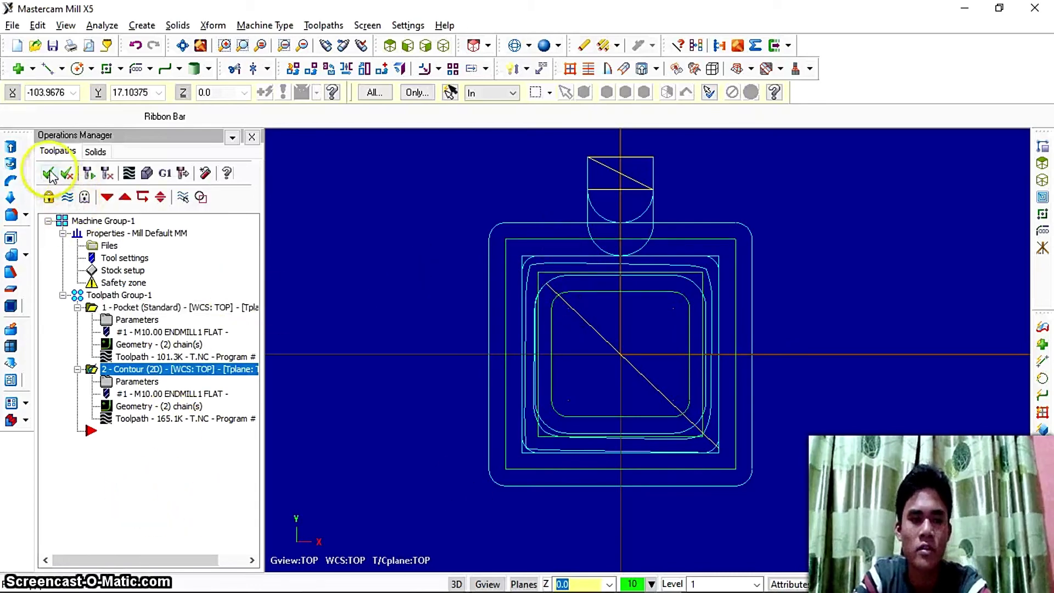
Regenerate the toolpaths and run the solid machining verification of the pocket and contour in isometric view at maximum speed.
click(87, 174)
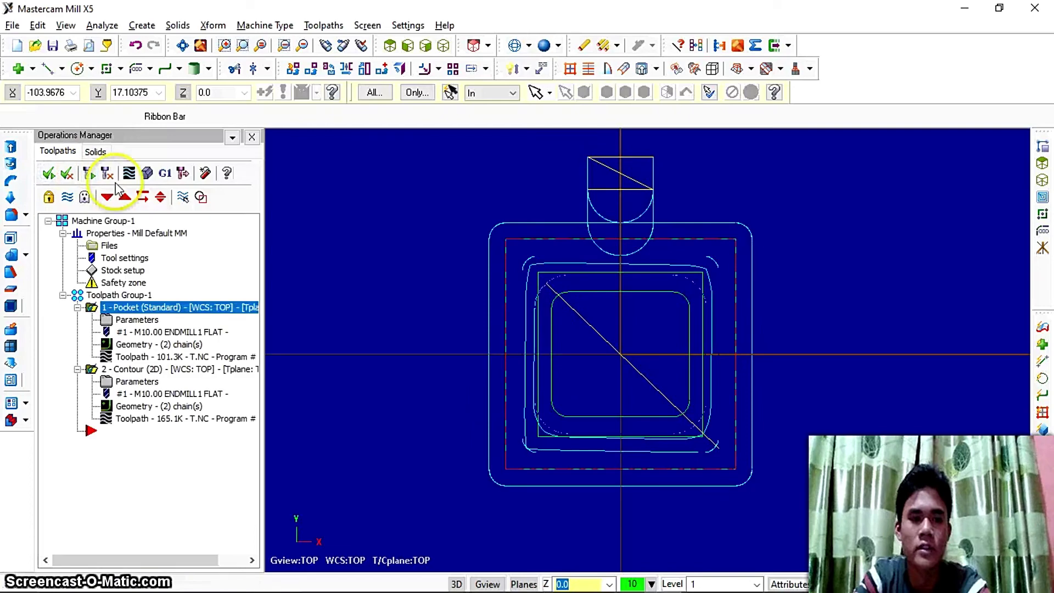
click(146, 174)
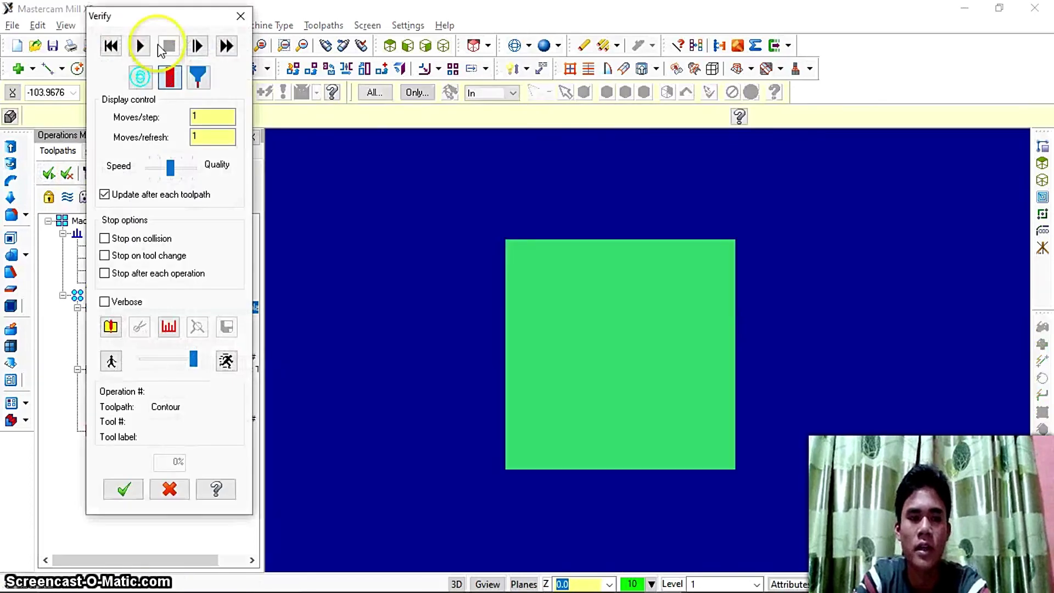
click(140, 45)
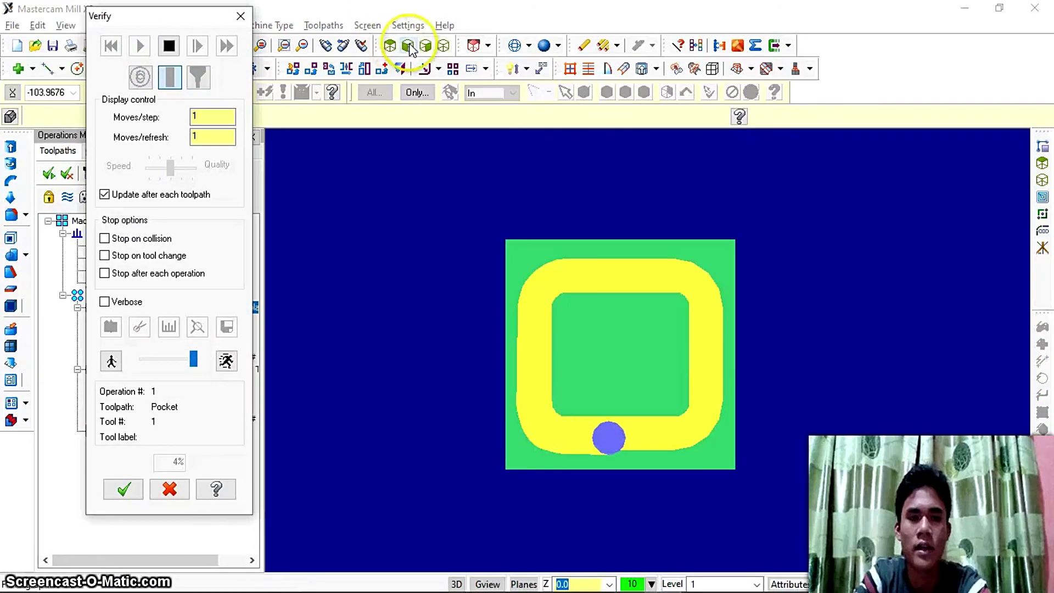
click(443, 45)
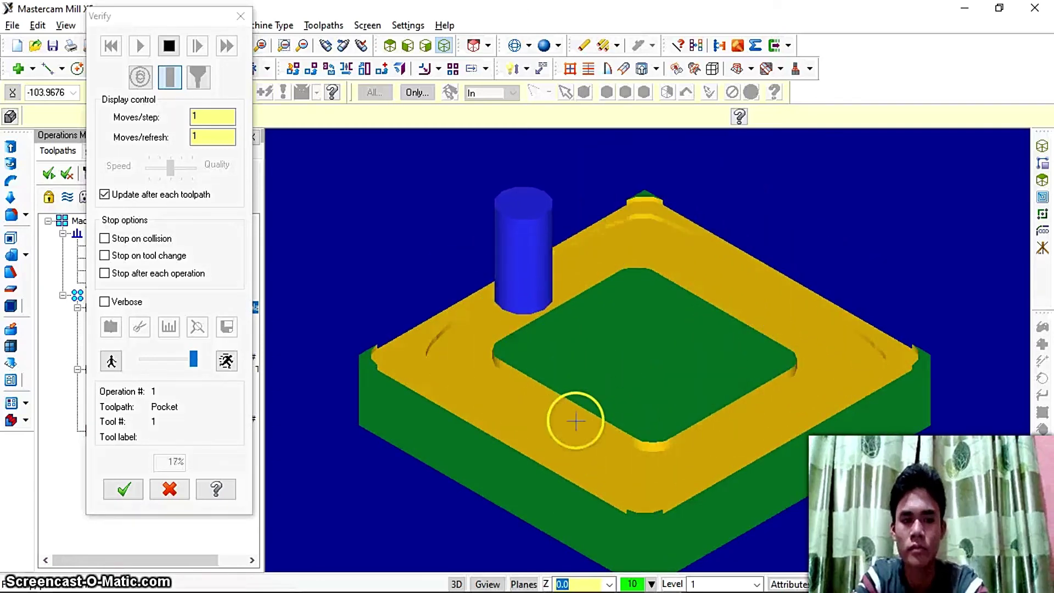
click(225, 361)
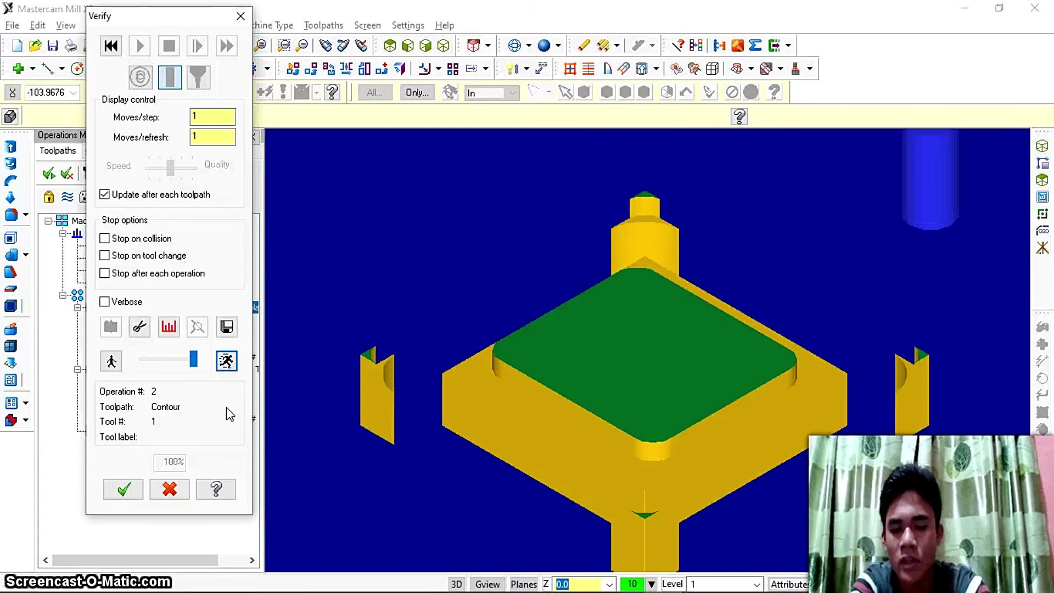
Close the verification and post-process the toolpaths to an NC file named "program Frais CNC" in the NC folder.
click(125, 489)
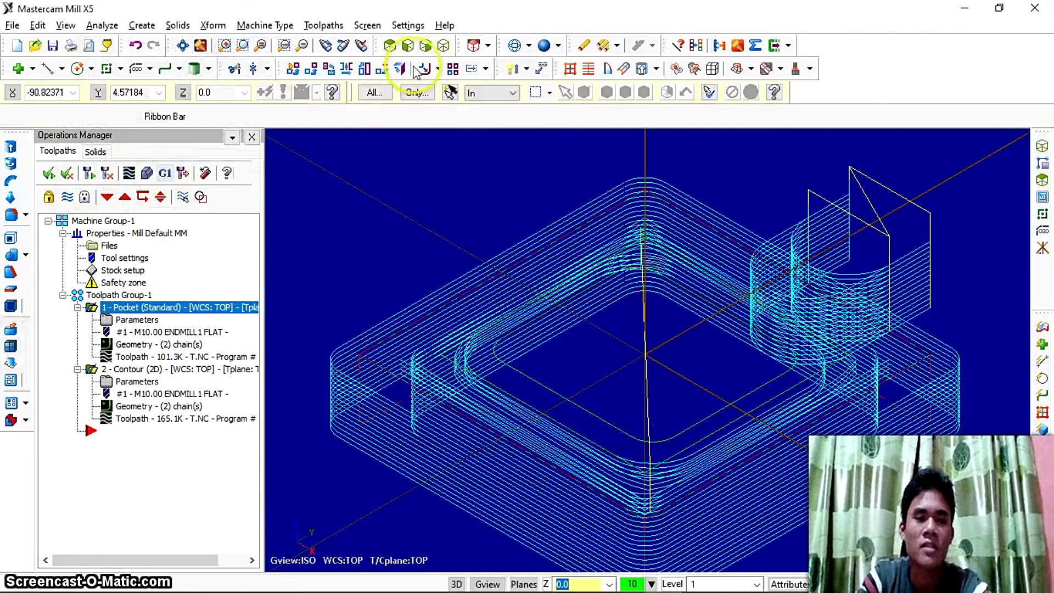
click(167, 173)
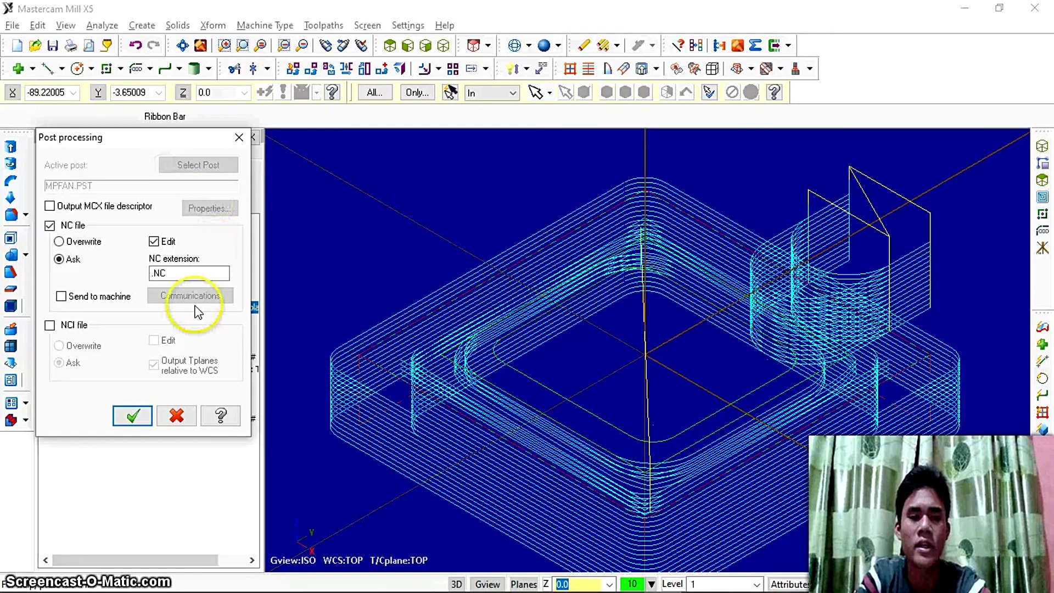
click(135, 416)
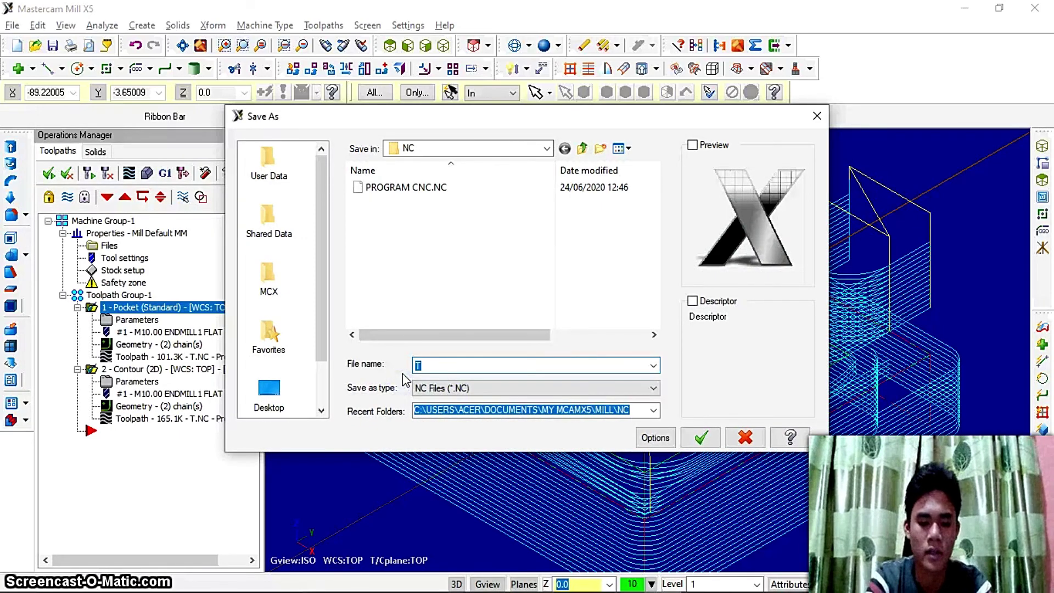
text(ro)
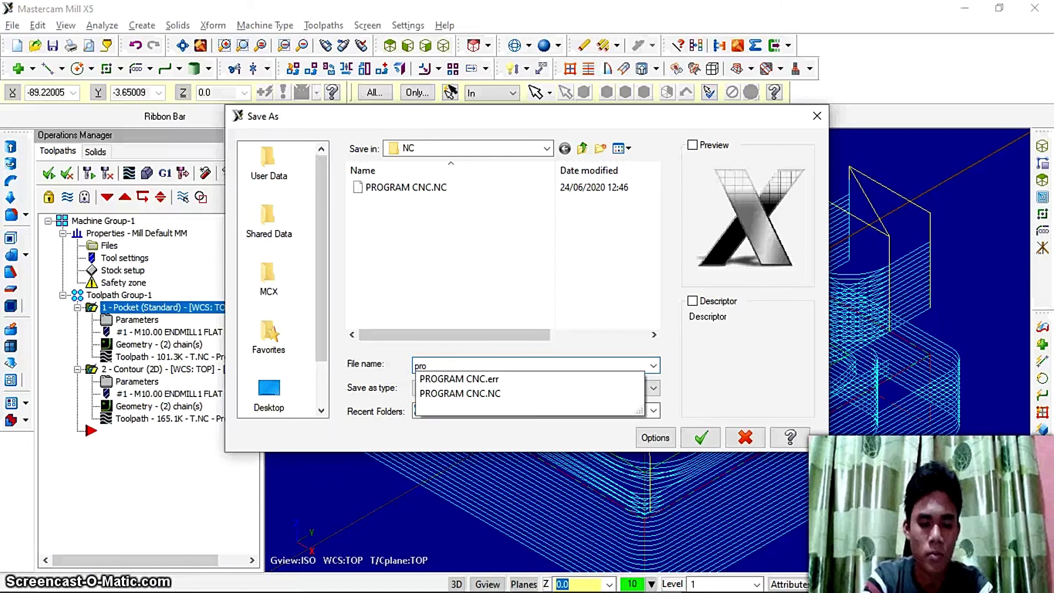
text(gram Frais CNC)
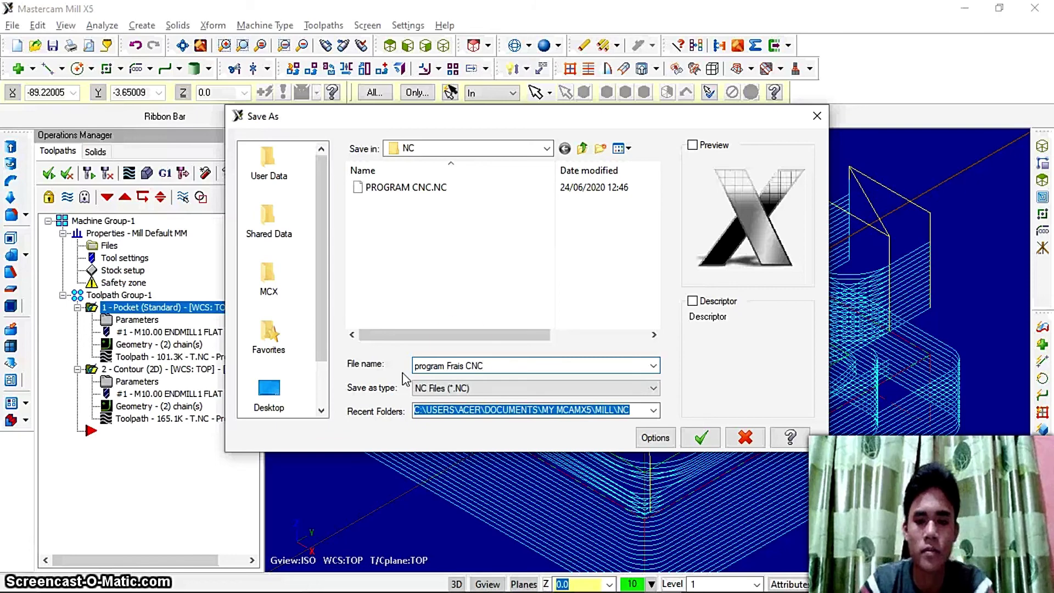
click(702, 438)
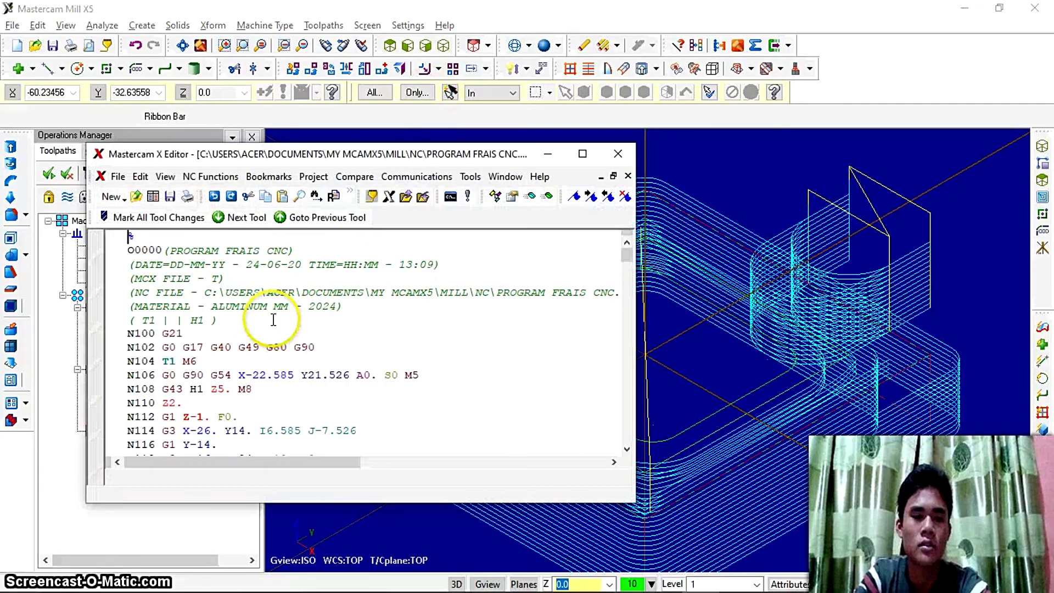
Look through the generated G-code program, close the editor and return to the pocket operation in the toolpath list.
scroll(263, 330, down, 4)
scroll(263, 330, down, 20)
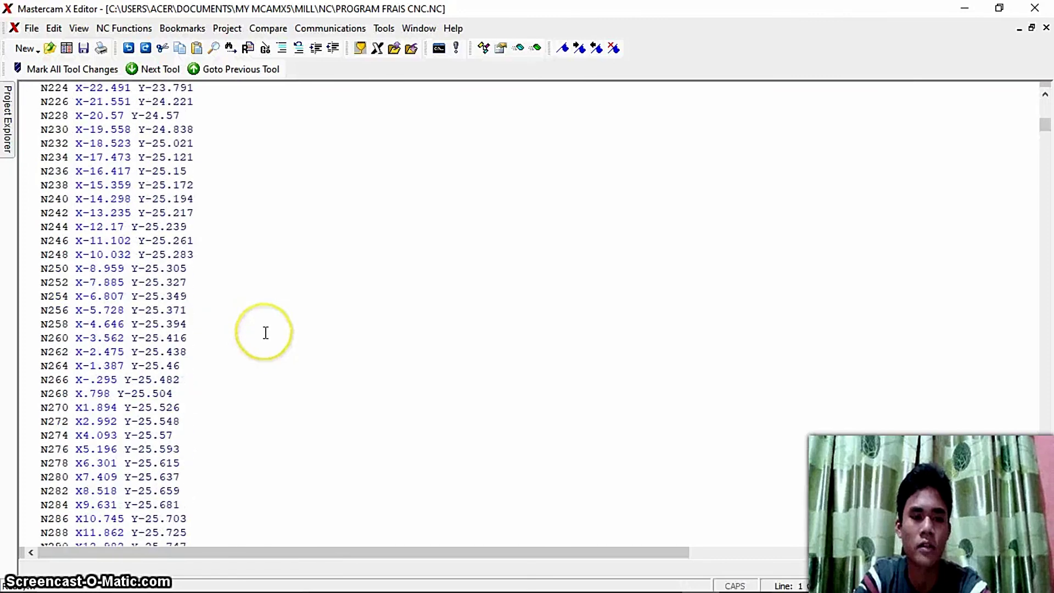
scroll(266, 332, up, 13)
scroll(268, 329, down, 19)
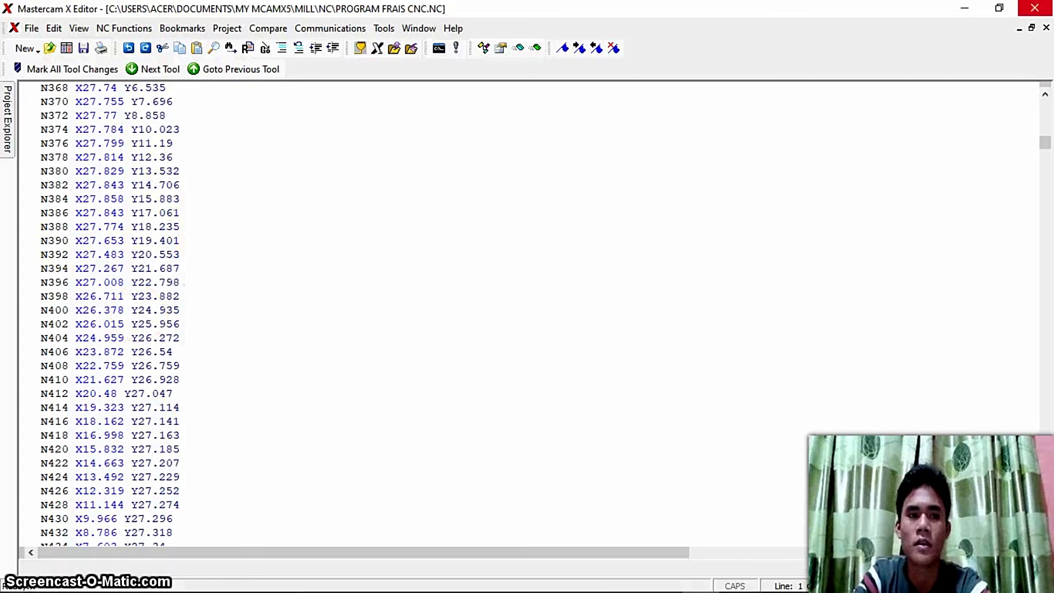
click(1035, 8)
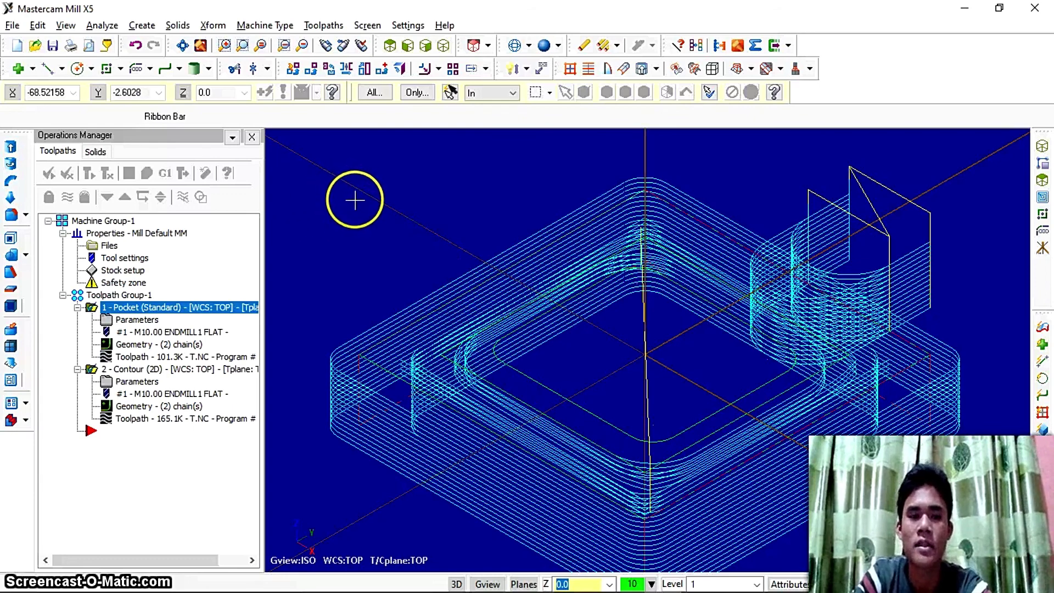
click(156, 308)
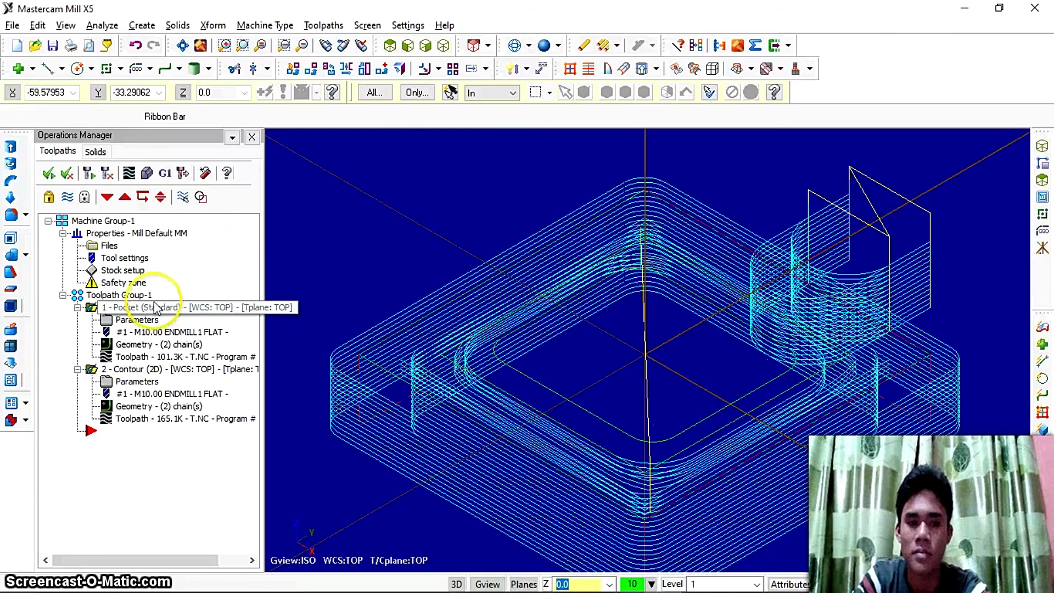